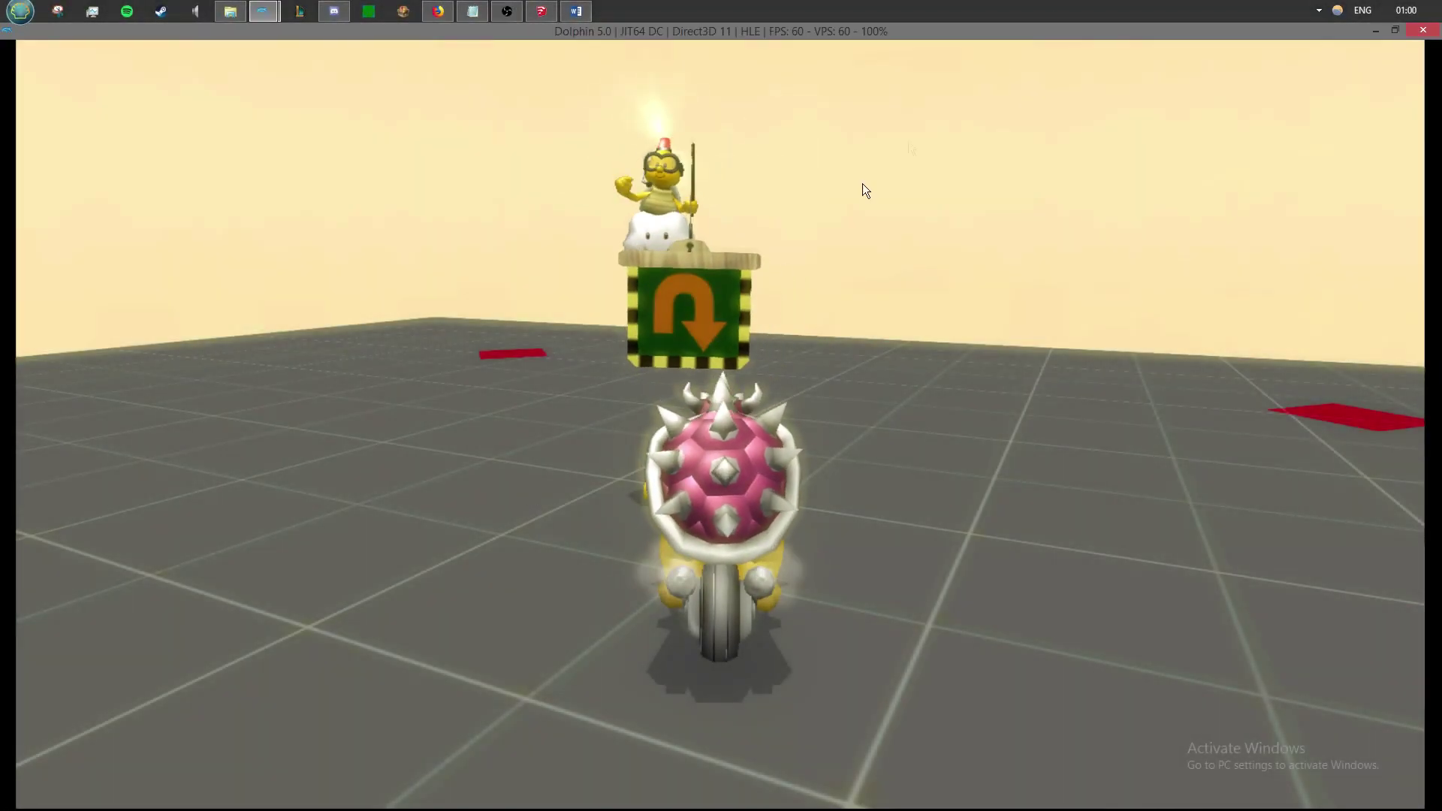
Step: Watch the kart run the test course in Dolphin, then bring up CT.skp in SketchUp
mouse_move(1427, 29)
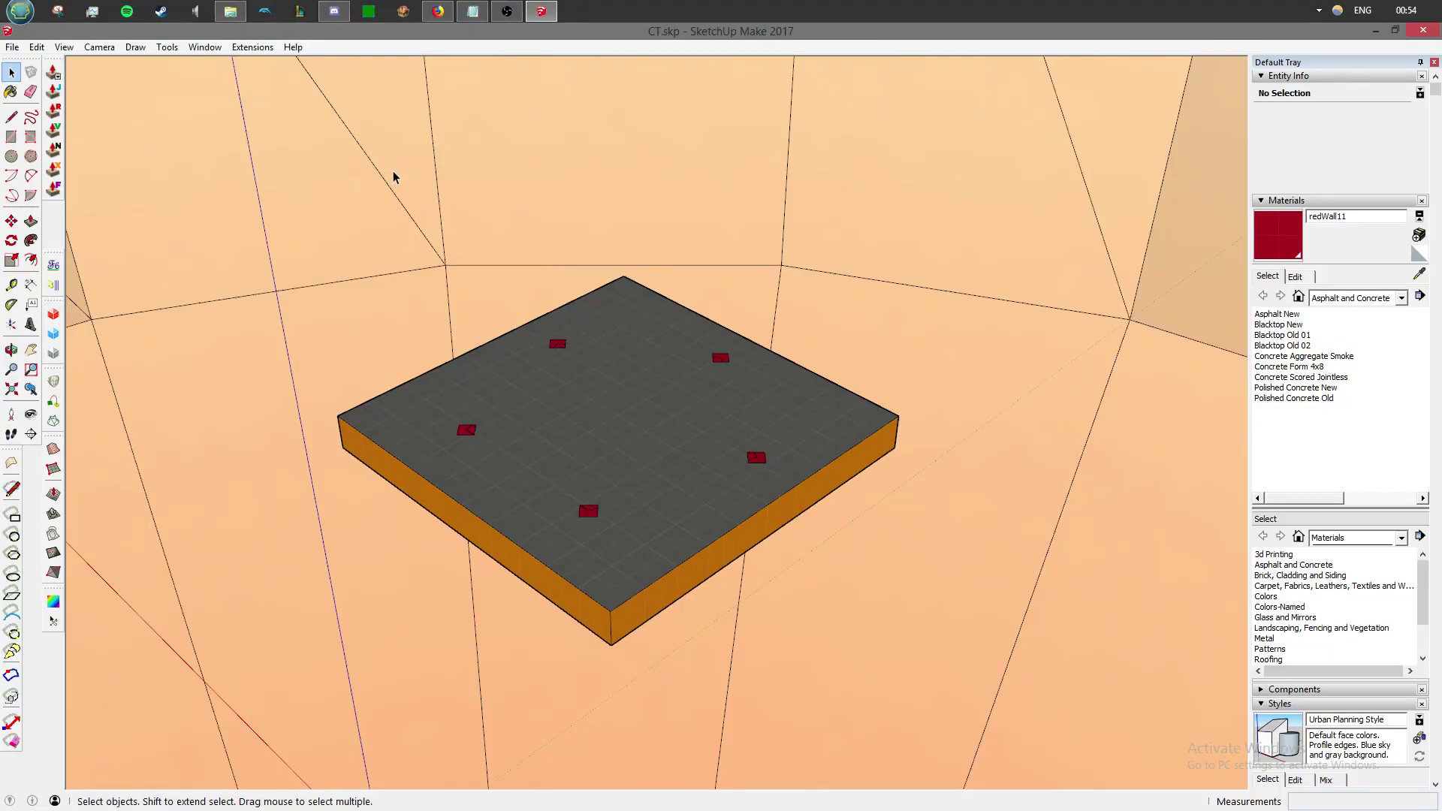
Step: Orbit the CT.skp slab to a more top-down view
click(263, 50)
mouse_move(304, 82)
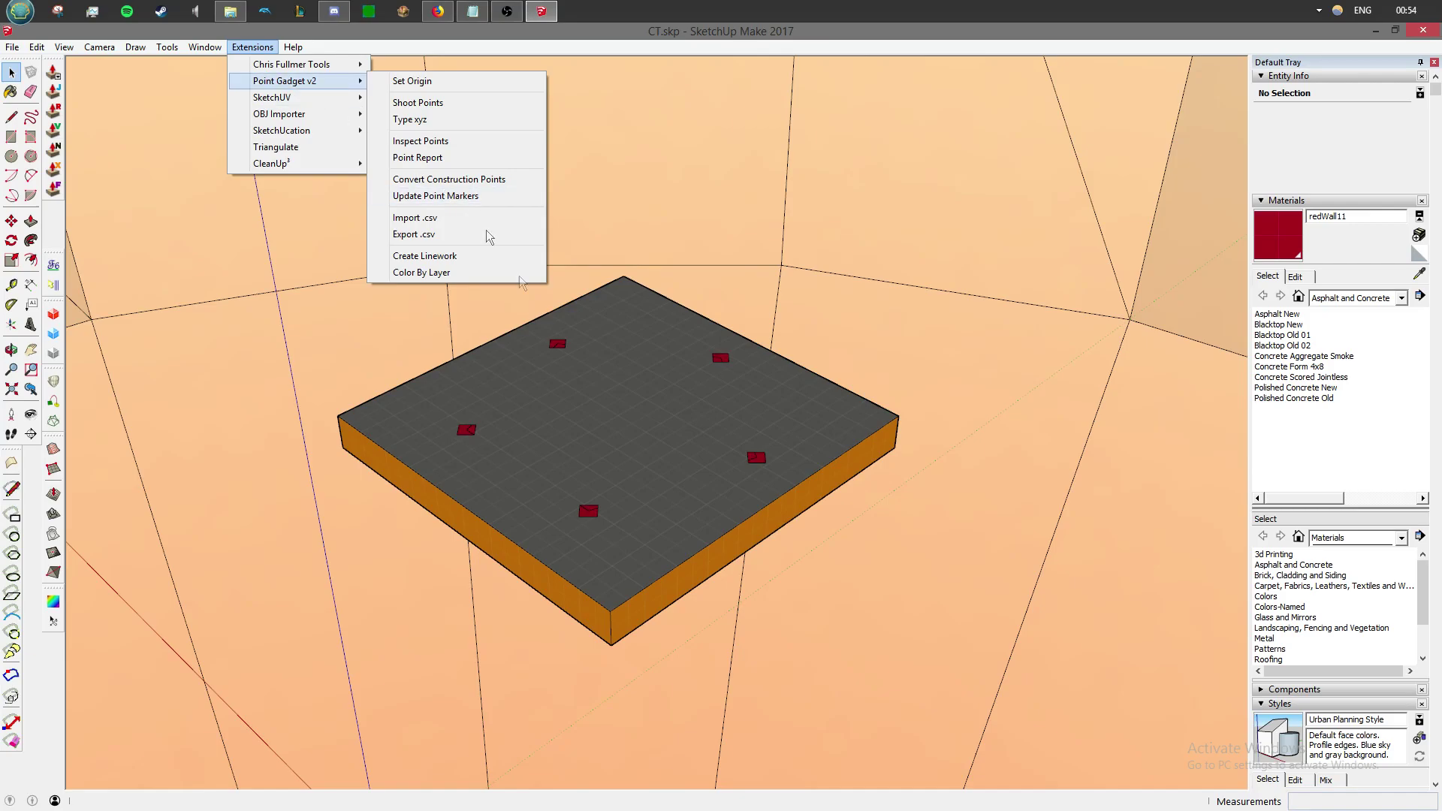
click(648, 400)
middle_drag(648, 399, 476, 461)
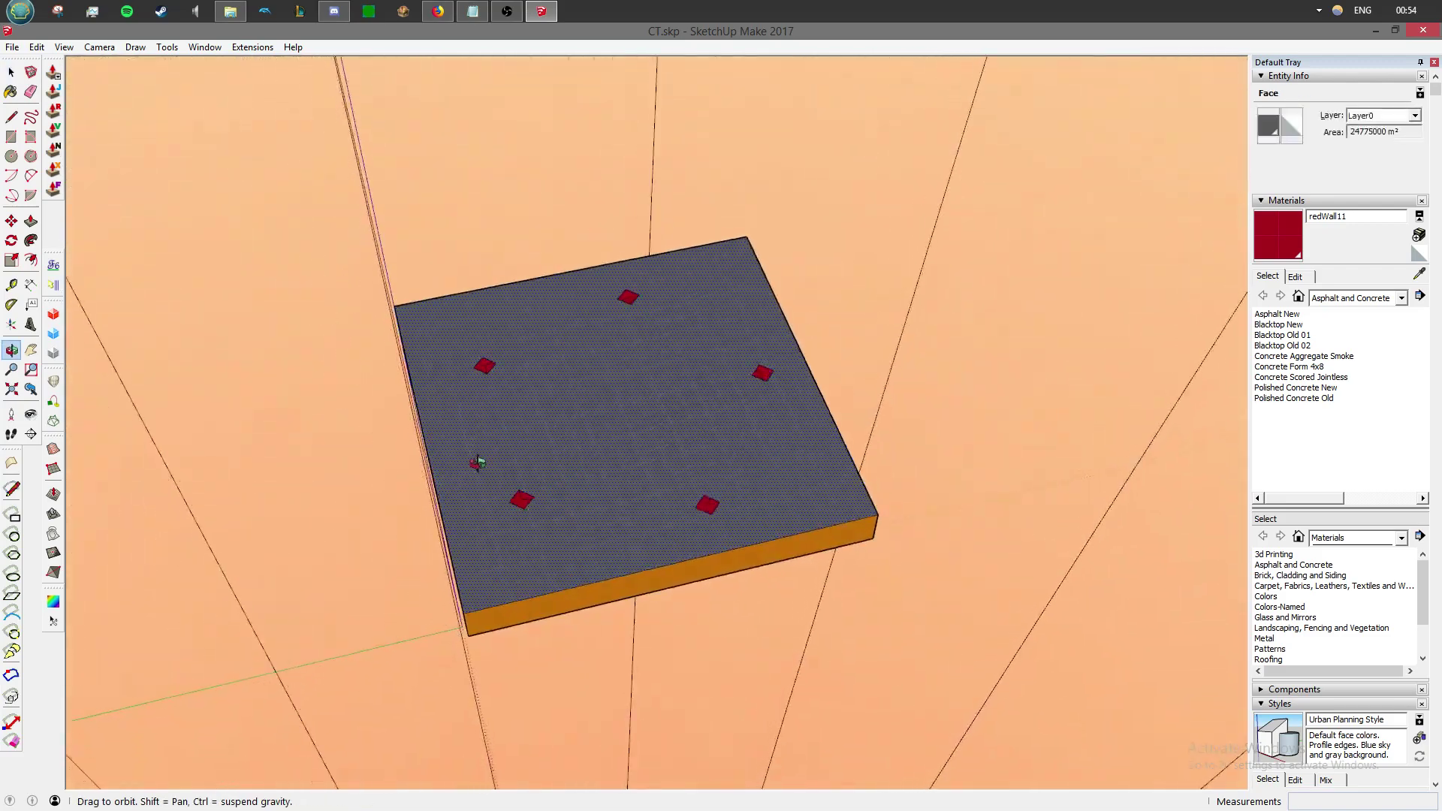
shift+click(582, 421)
middle_drag(582, 421, 635, 491)
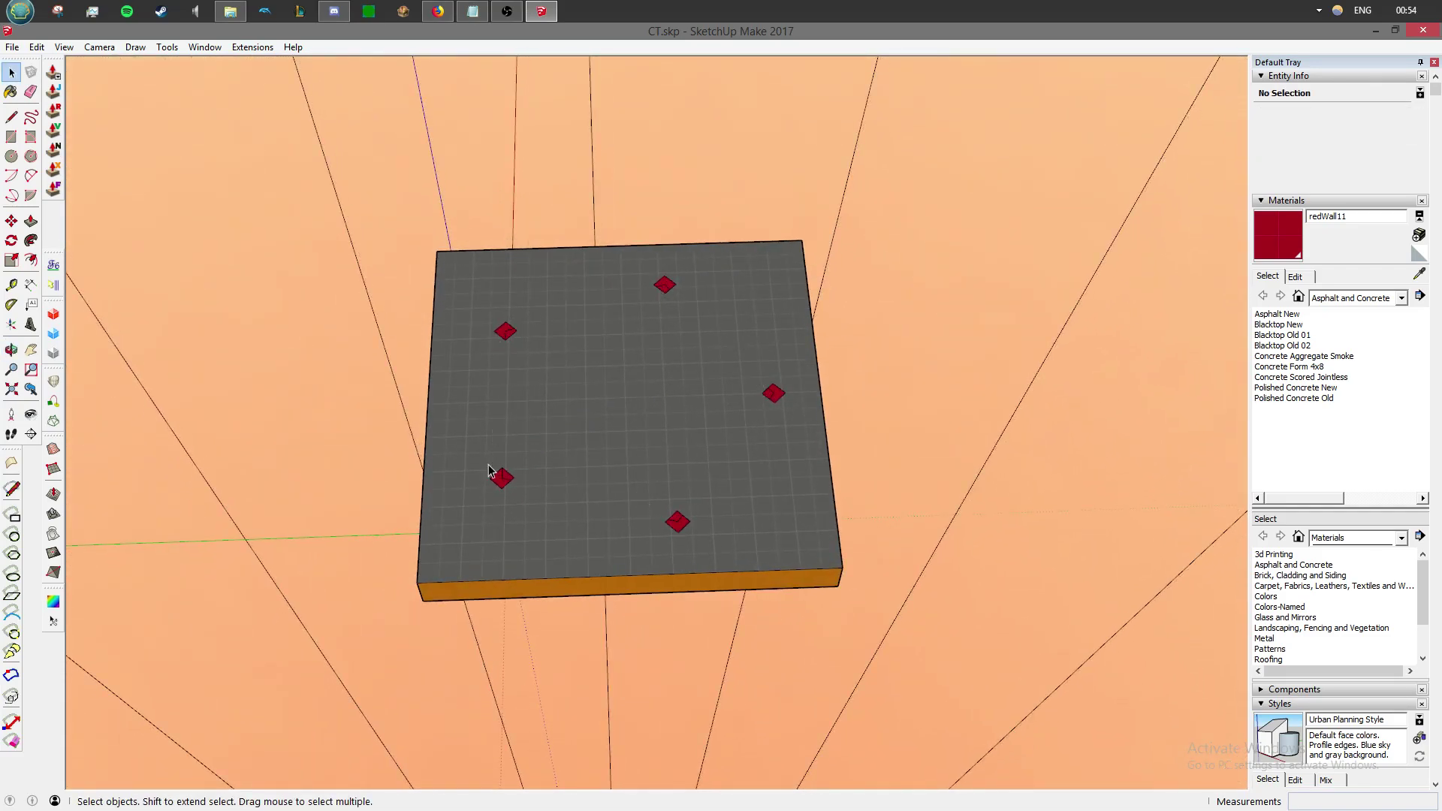
middle_drag(518, 331, 239, 71)
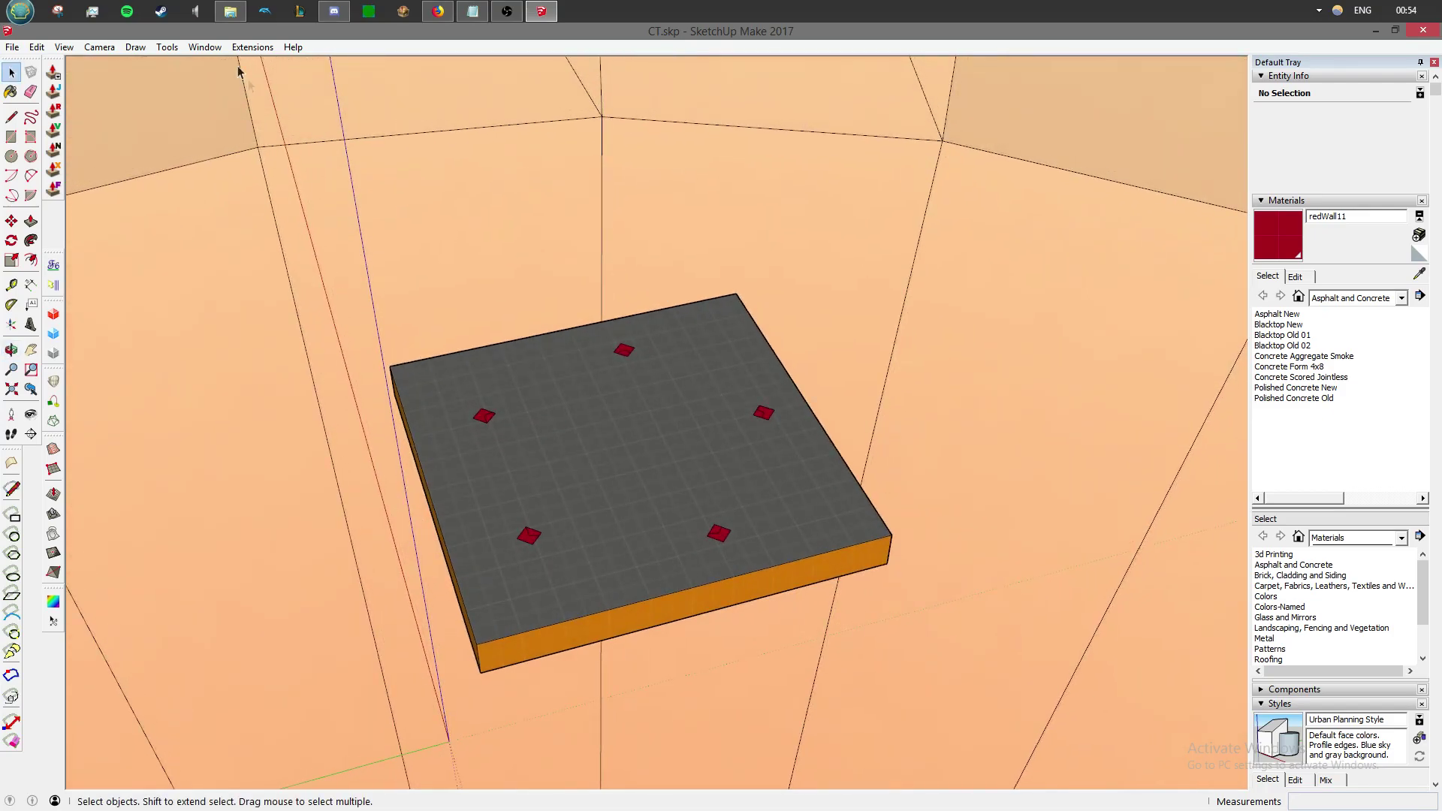
Step: Run Point Gadget v2 Set Origin and acknowledge the sync and ready notices
click(240, 46)
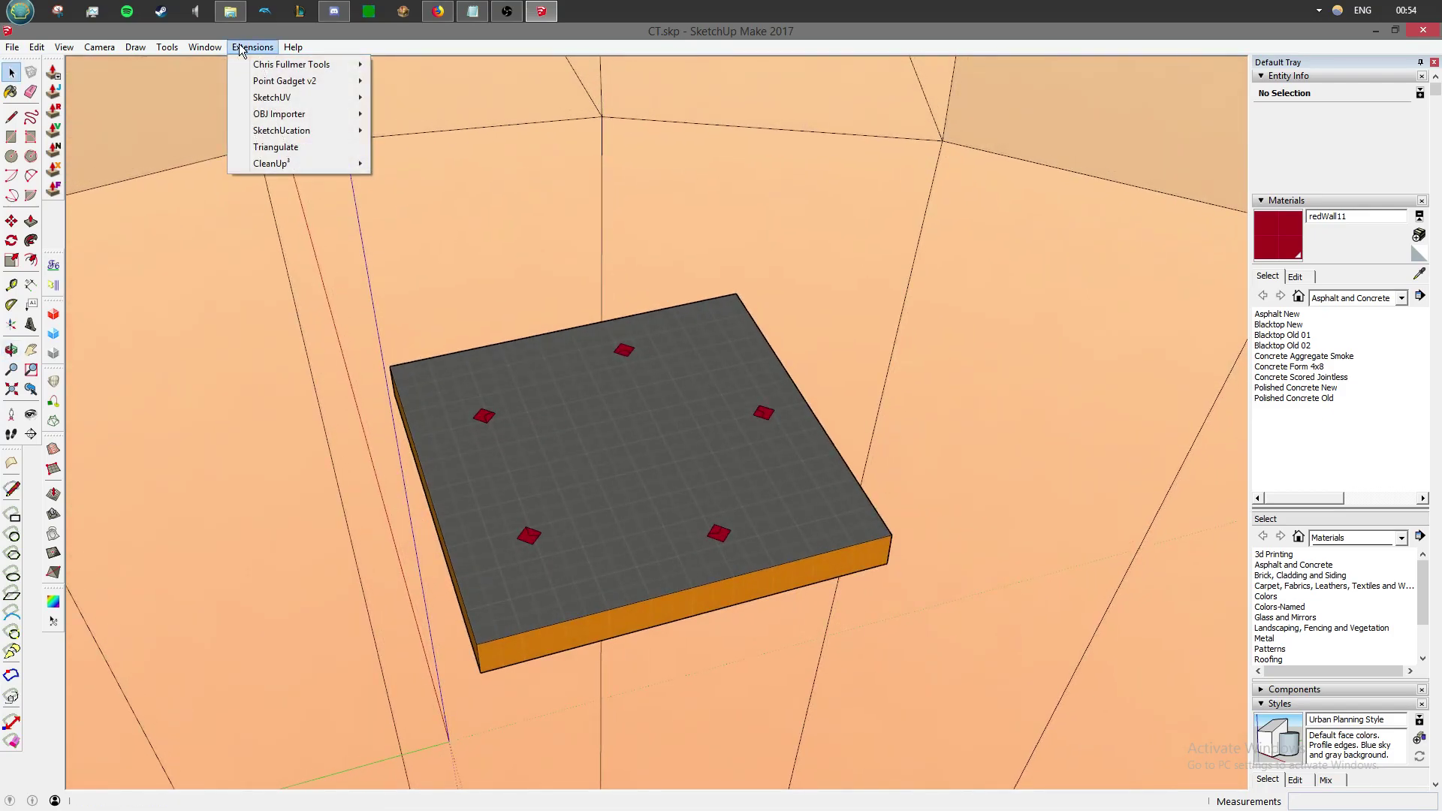
click(453, 81)
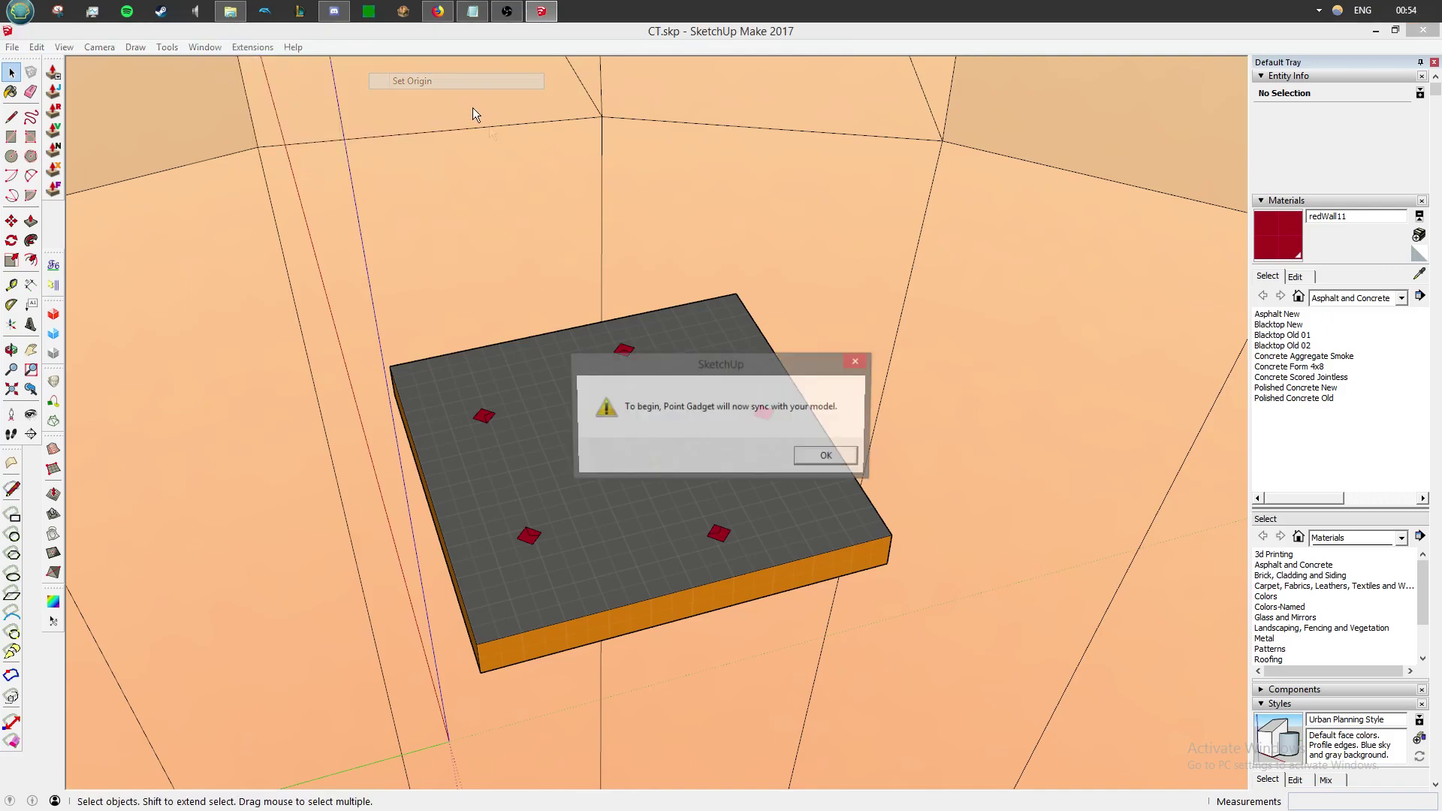
click(834, 456)
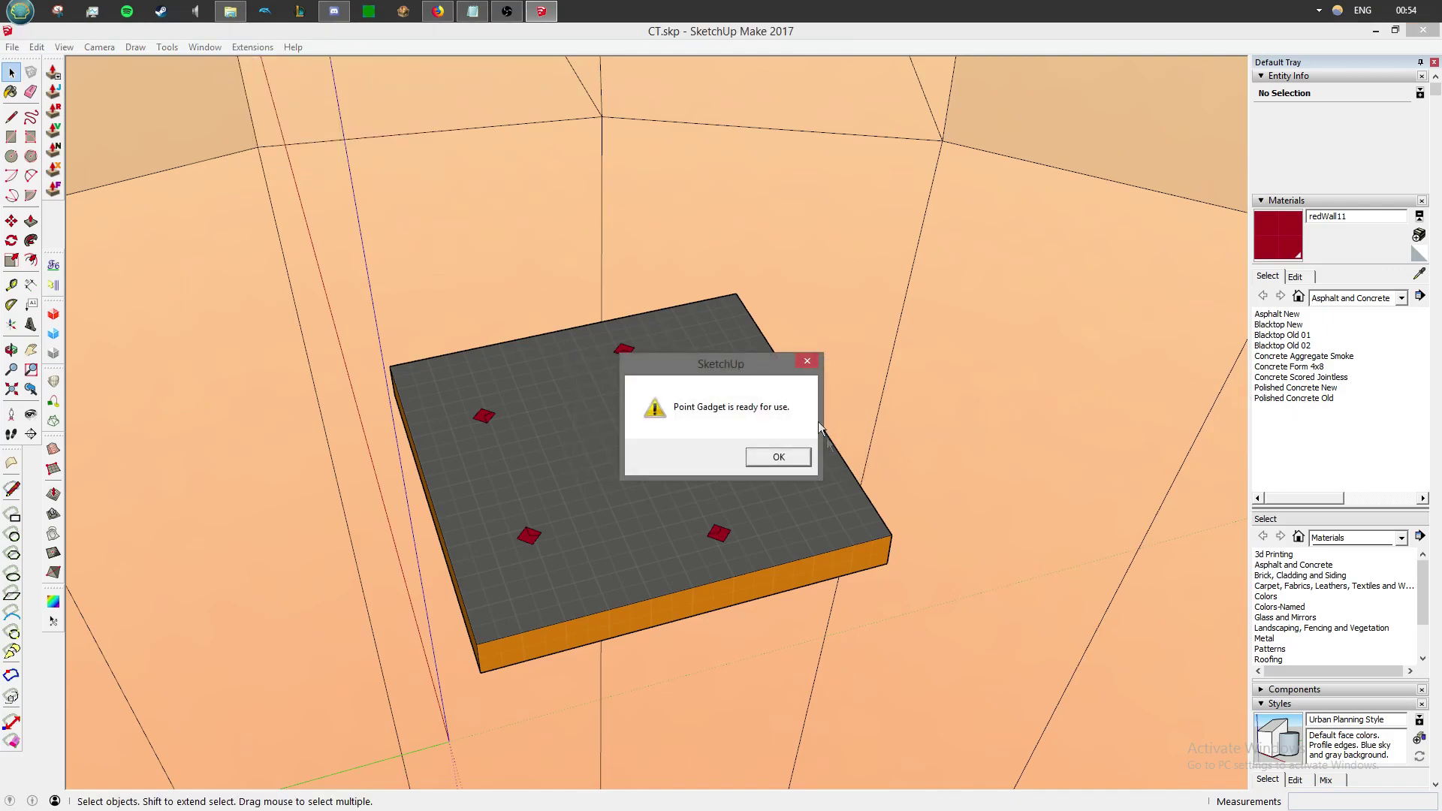
click(770, 455)
click(281, 70)
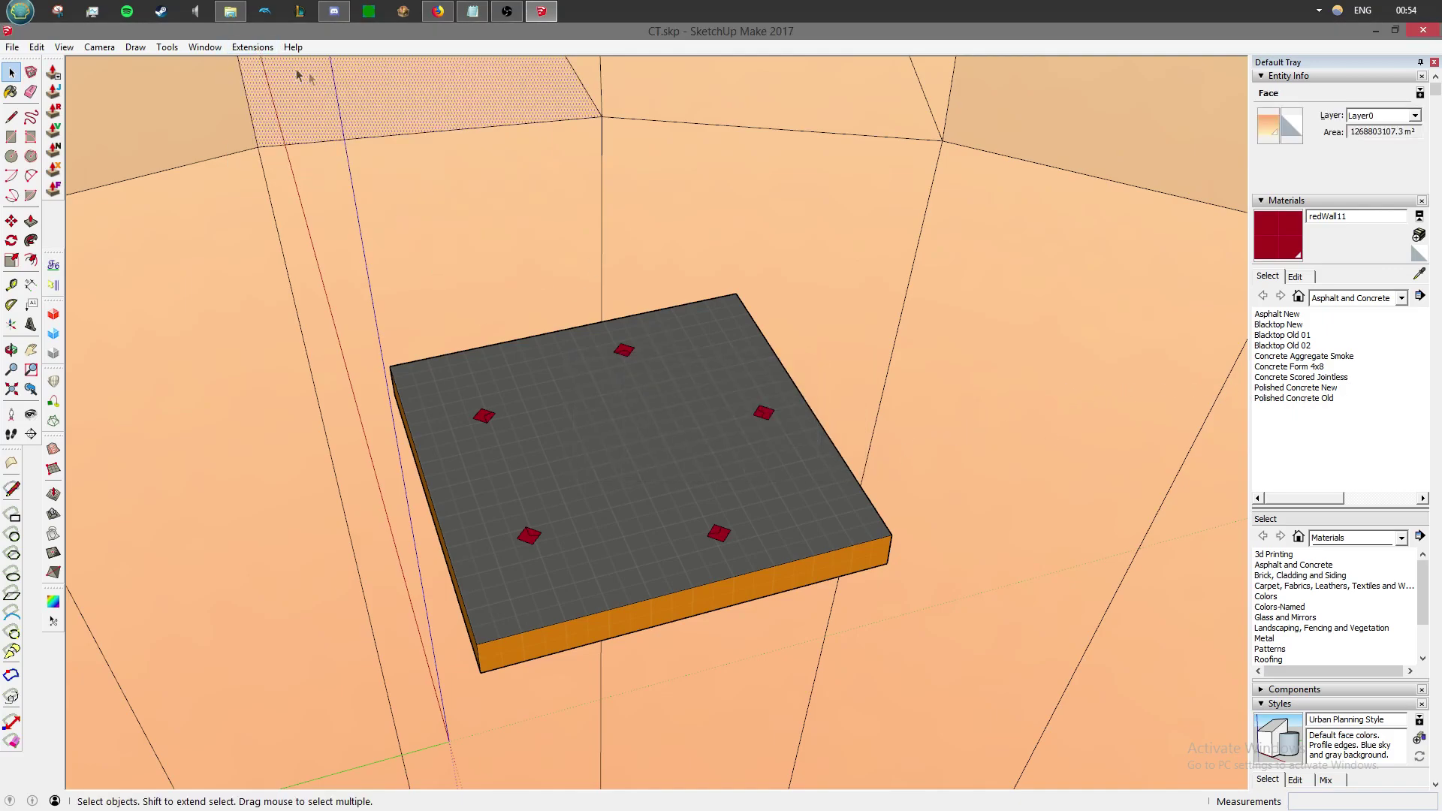
click(252, 46)
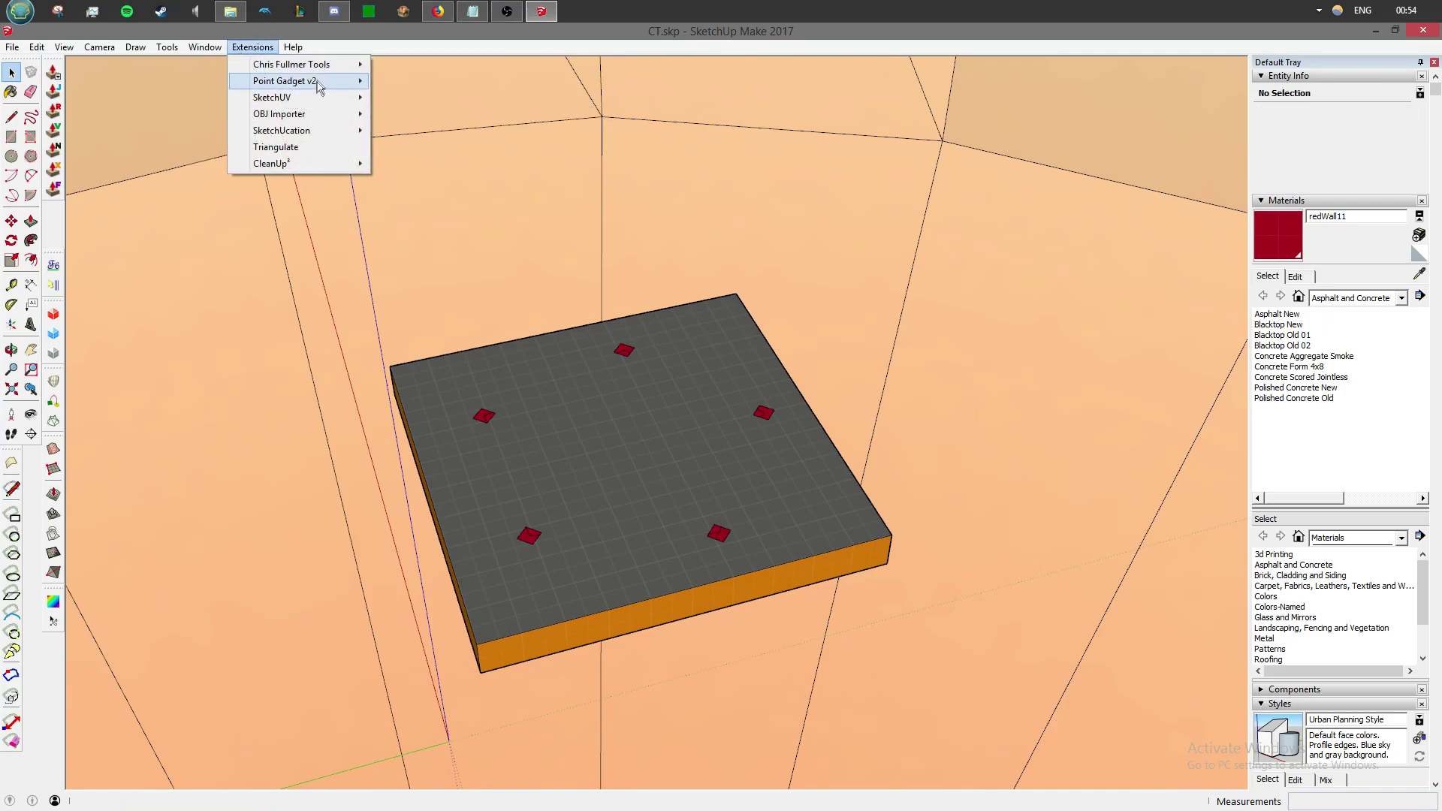
Step: Start Point Gadget's Shoot Points tool and confirm its notice
mouse_move(323, 80)
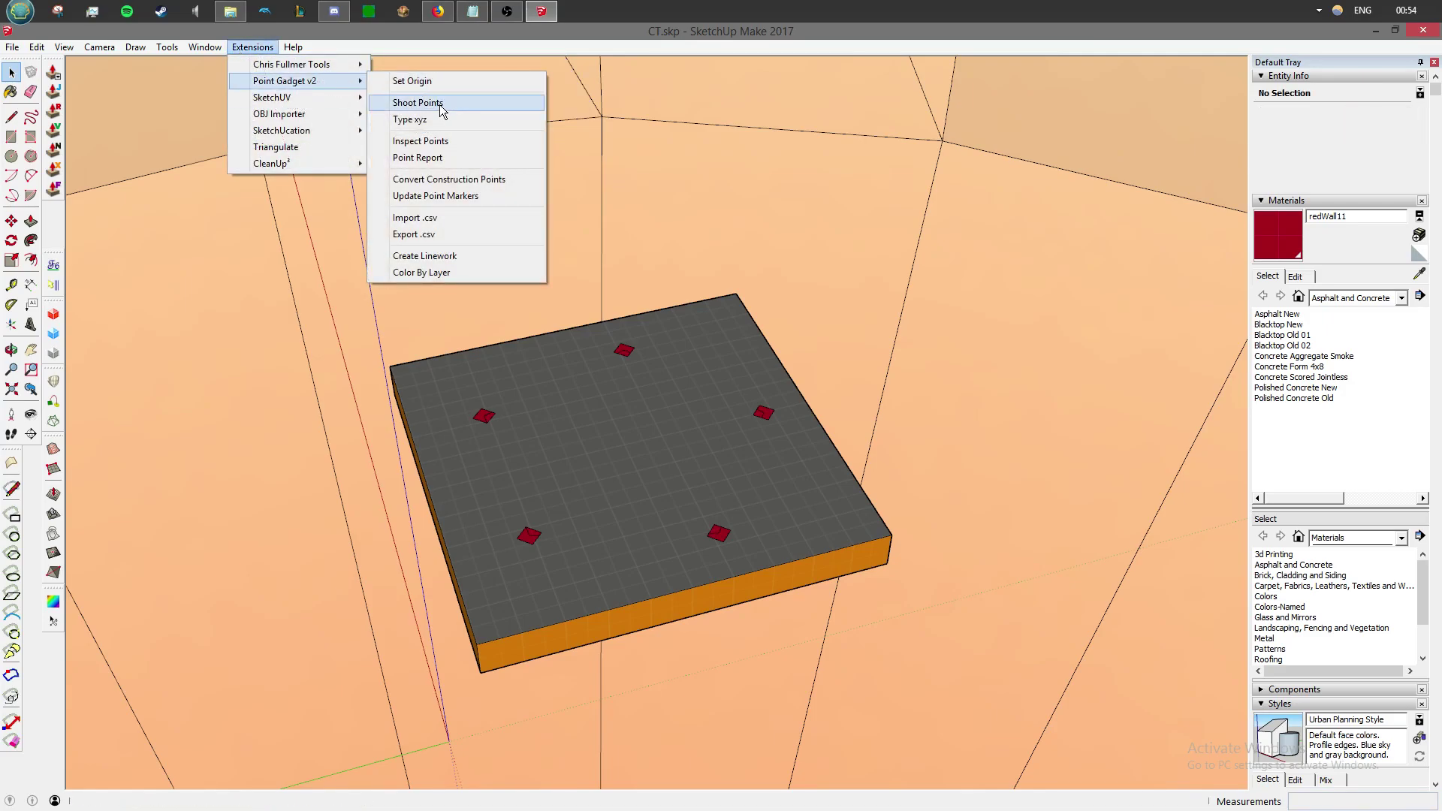
click(442, 110)
click(706, 440)
scroll(464, 430, up, 2)
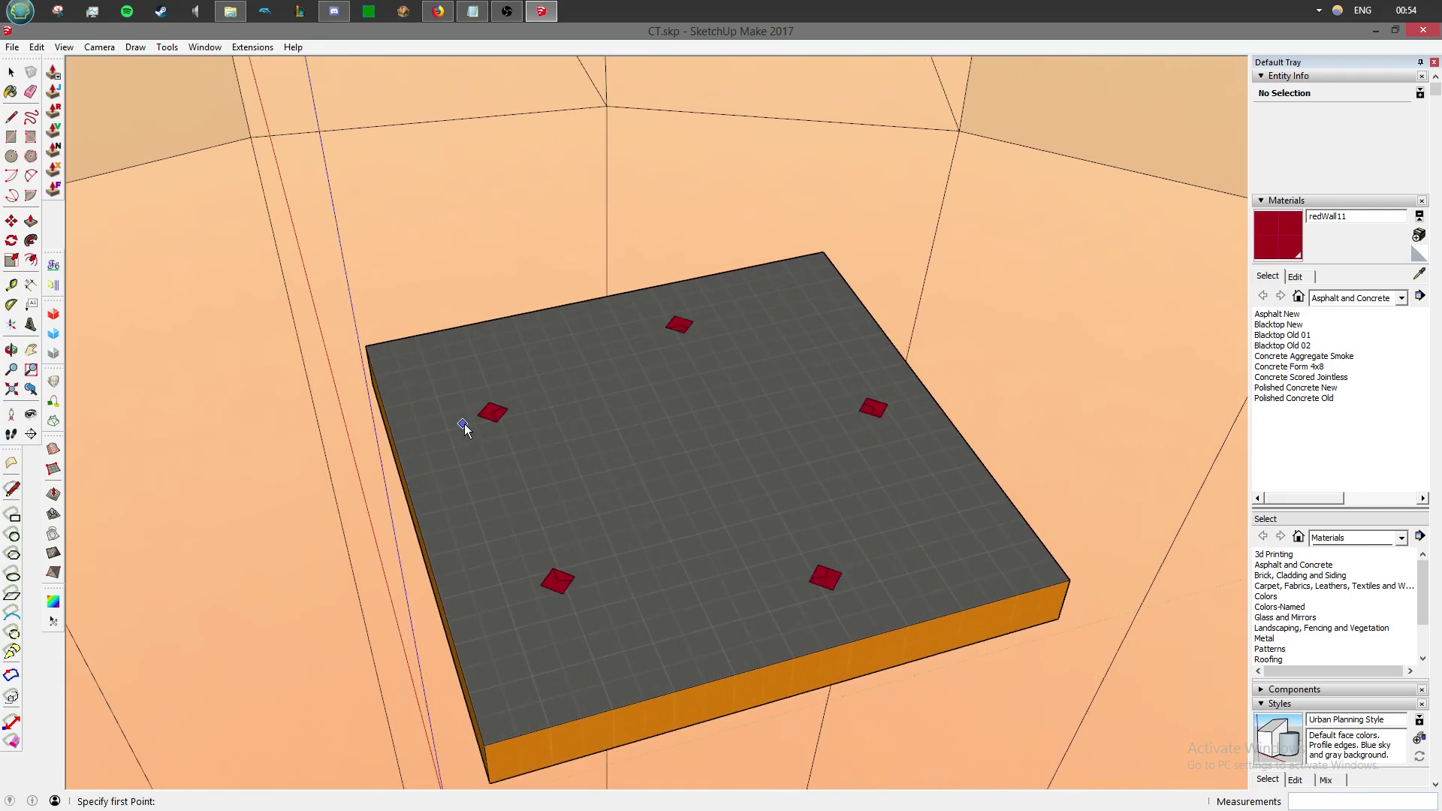
scroll(496, 413, up, 5)
Step: Record points on the red marker squares of the slab
middle_drag(499, 412, 556, 597)
key(Escape)
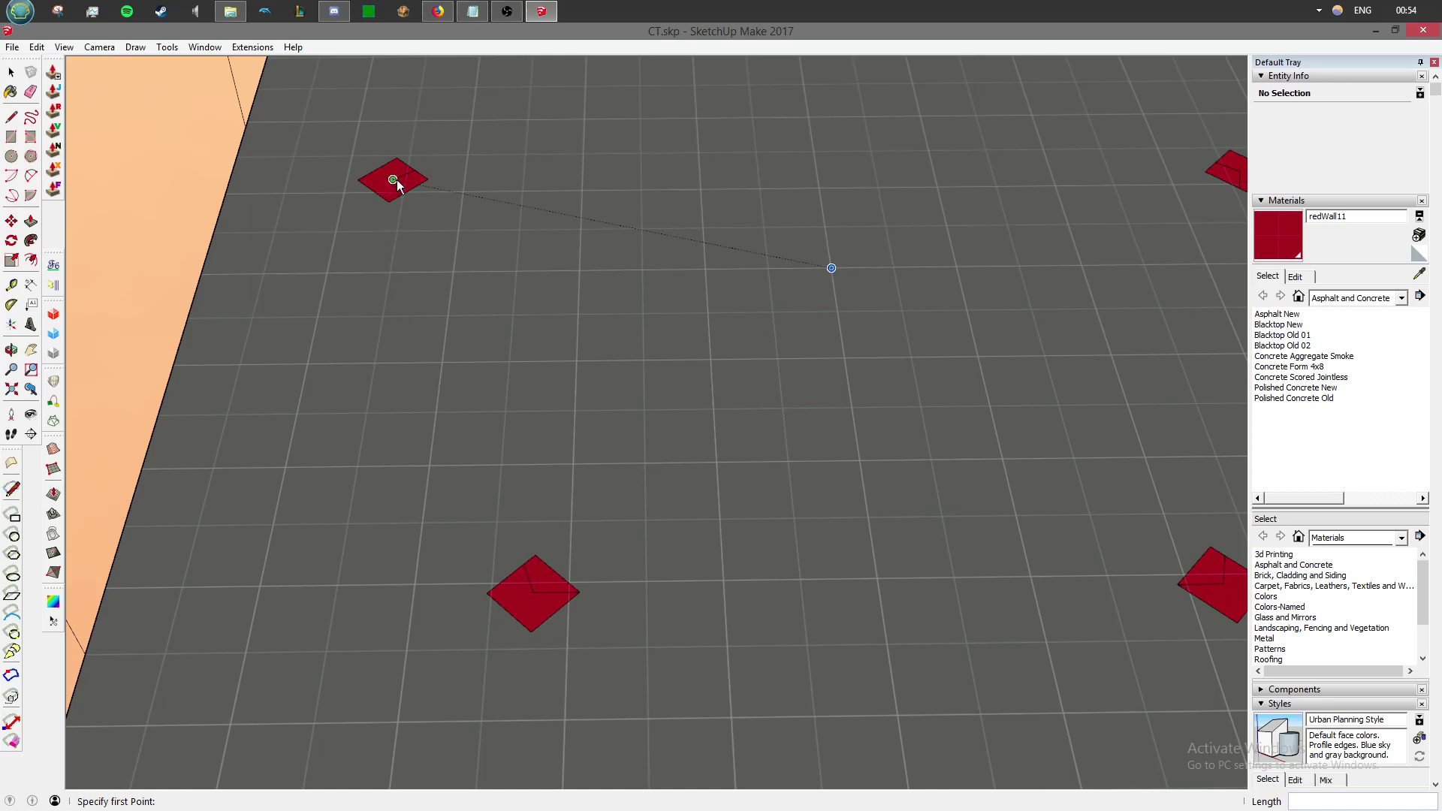
middle_drag(706, 215, 763, 419)
click(621, 297)
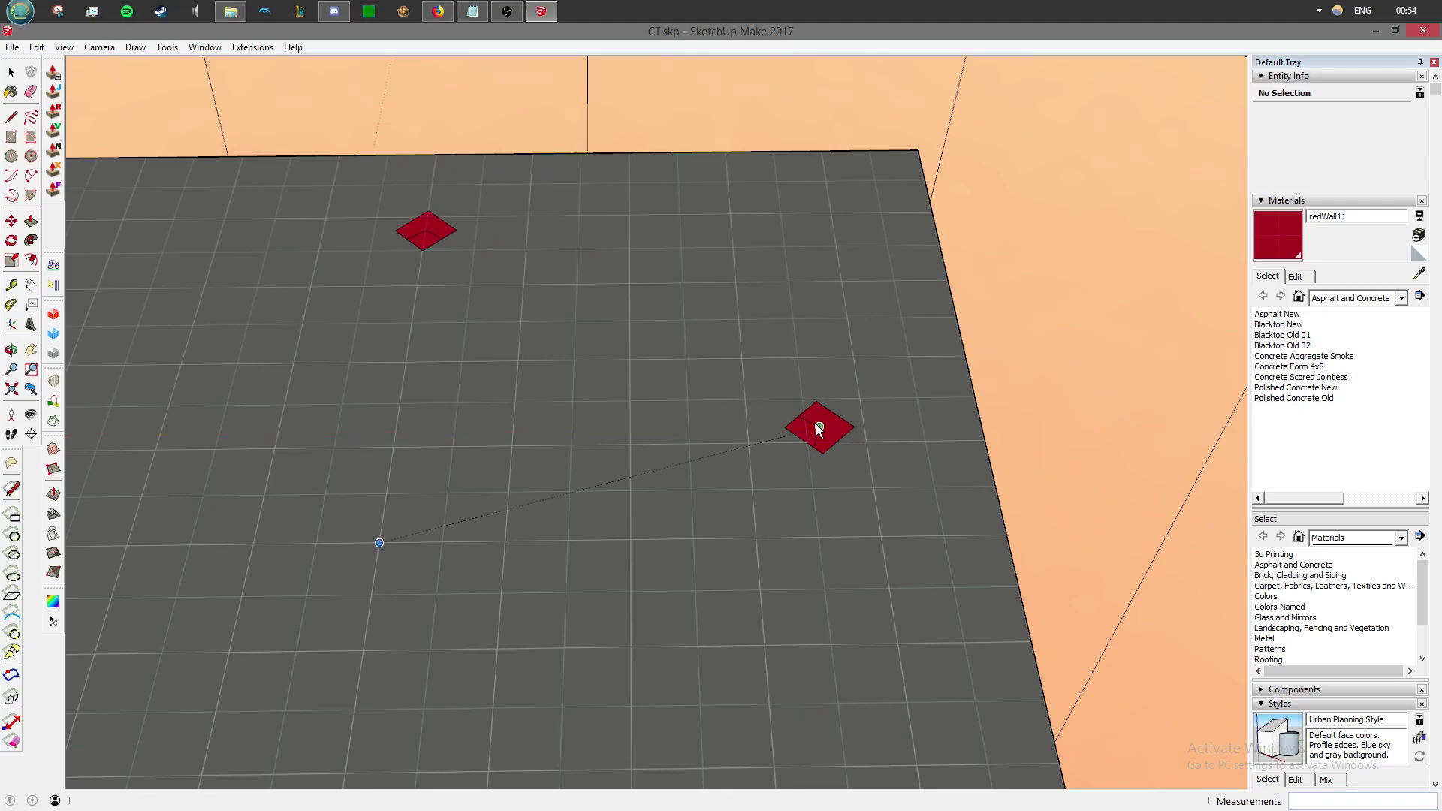
click(819, 427)
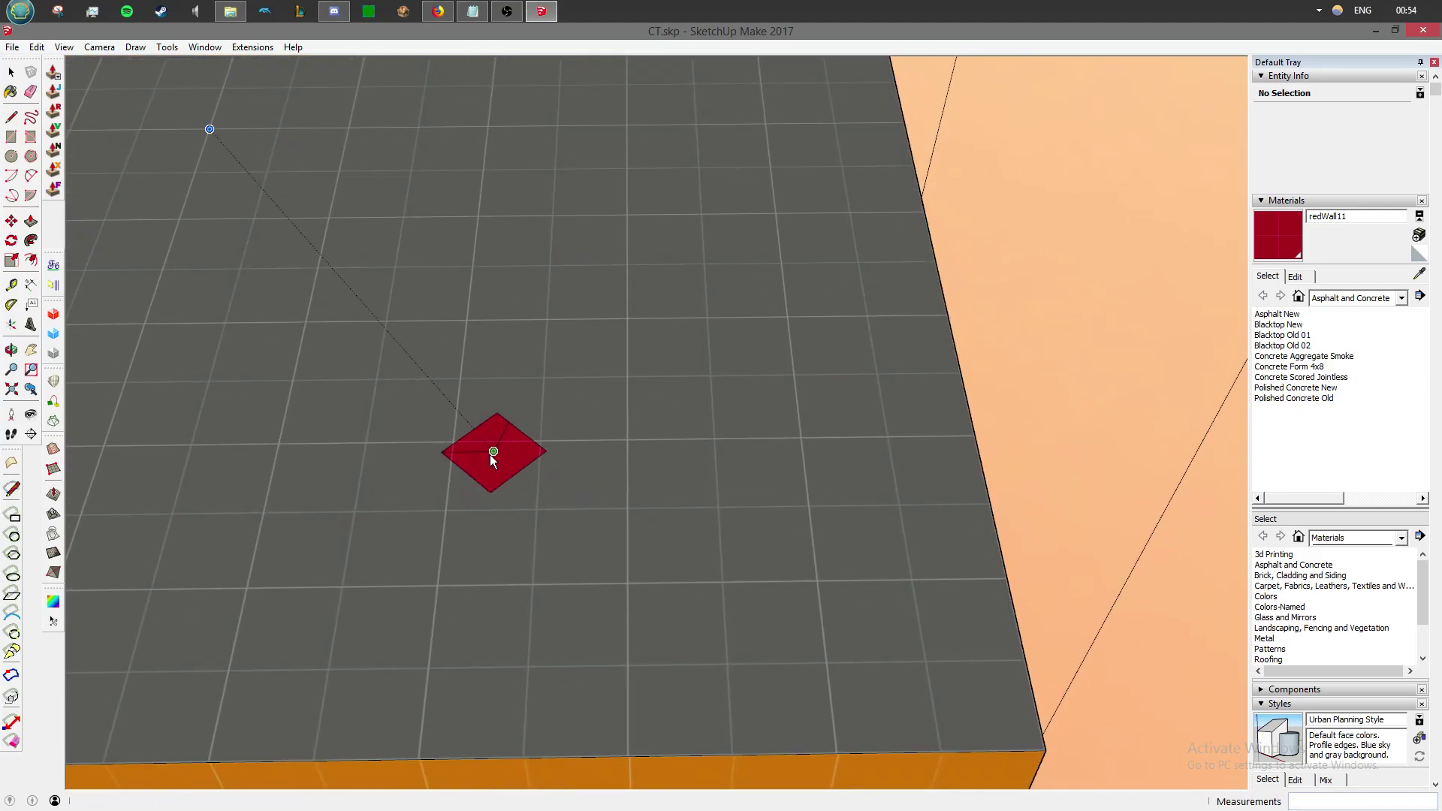
scroll(490, 453, down, 5)
middle_drag(490, 453, 699, 413)
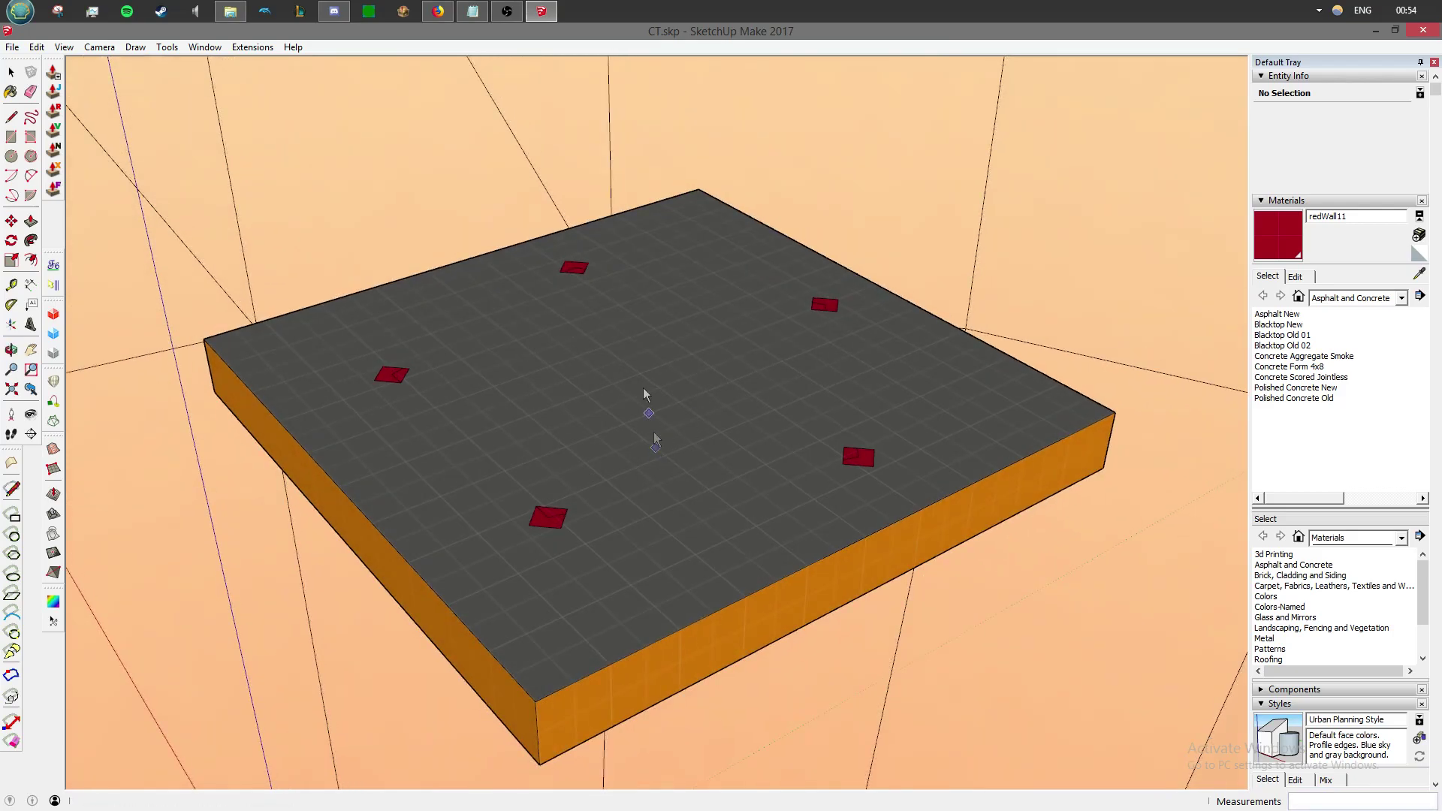
Step: Generate a Point Gadget v2 Point Report of the shot points
click(248, 46)
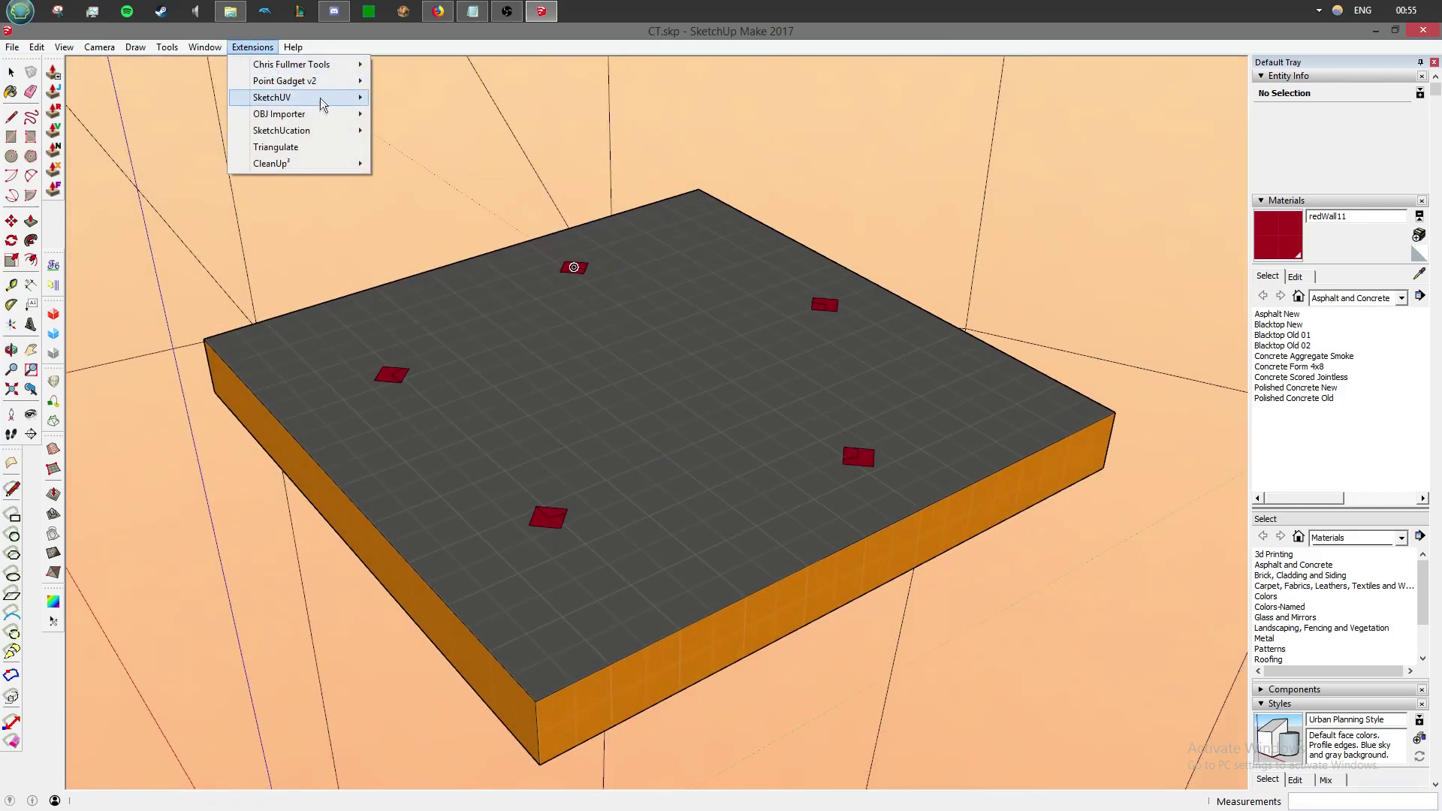
mouse_move(325, 81)
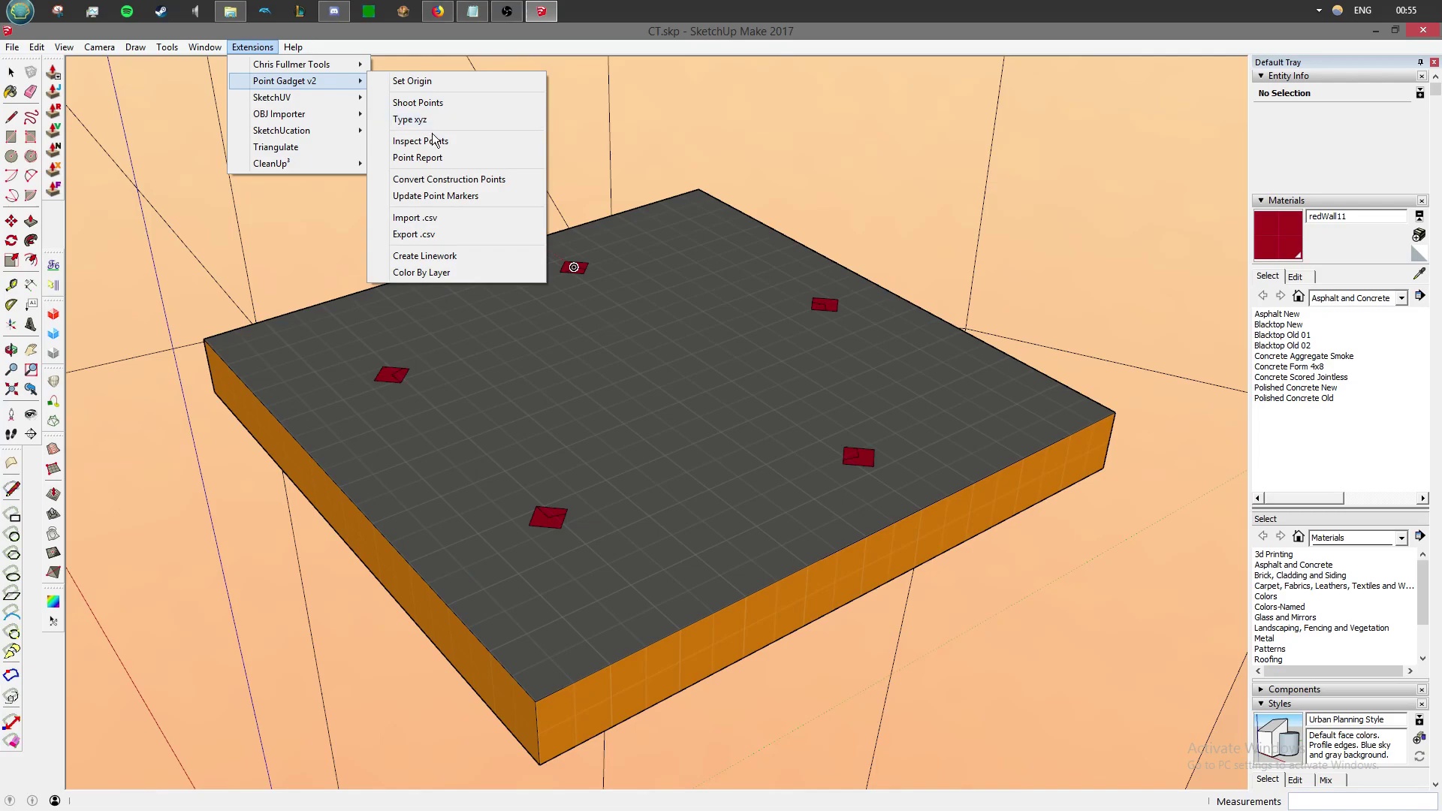
click(424, 158)
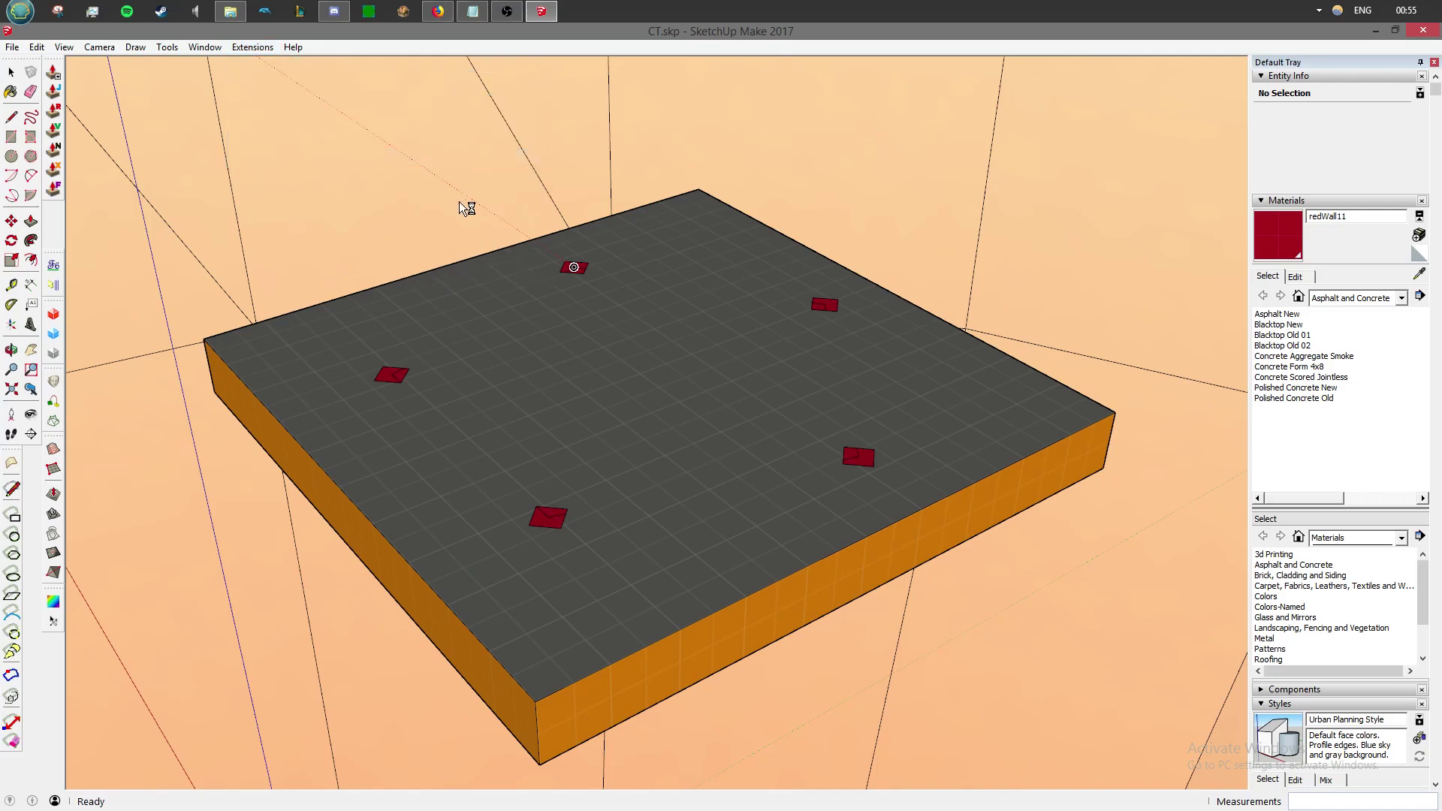
Step: Enlarge the Point Report and copy its PointID_1 to PointID_5 coordinate table
drag(430, 329, 1131, 604)
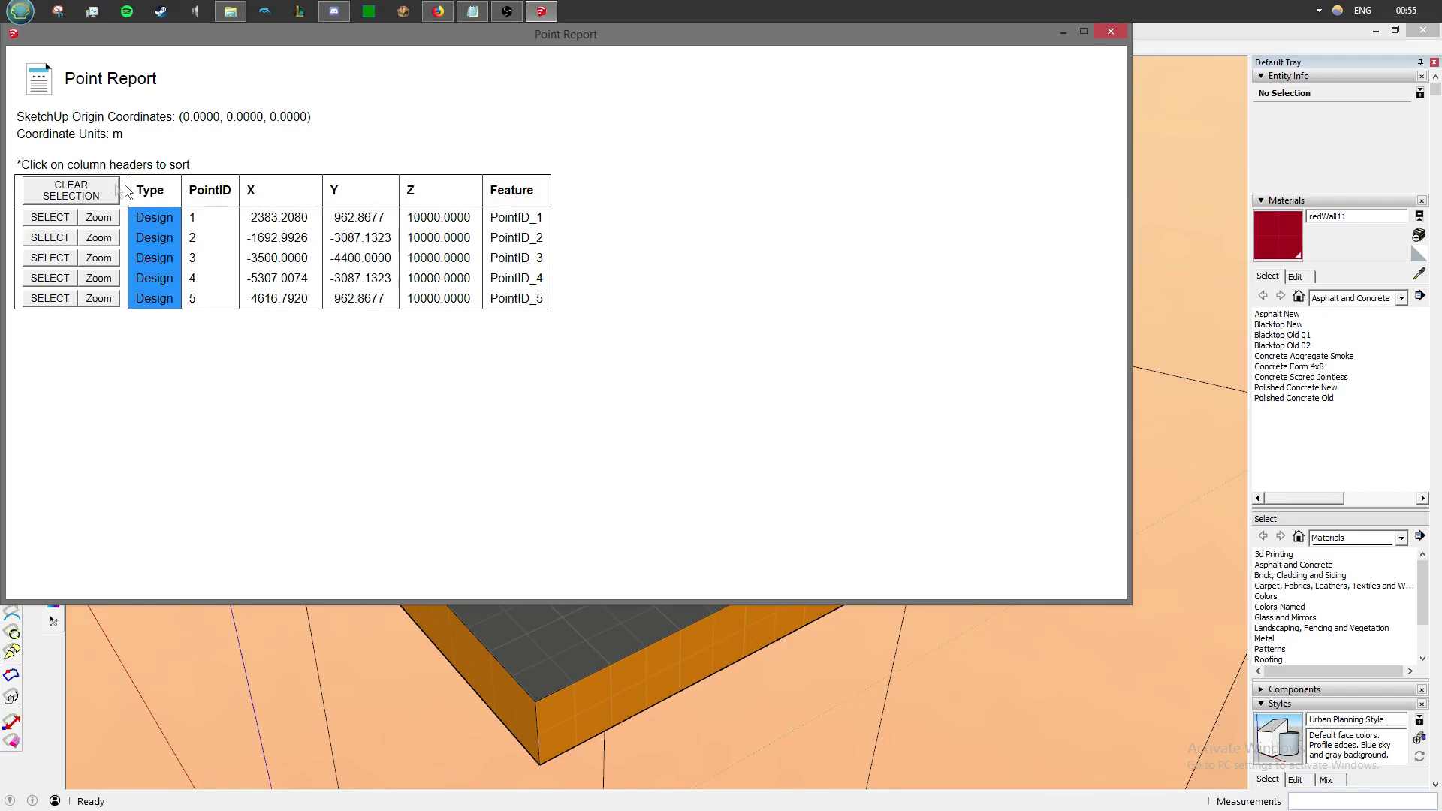
drag(191, 193, 548, 298)
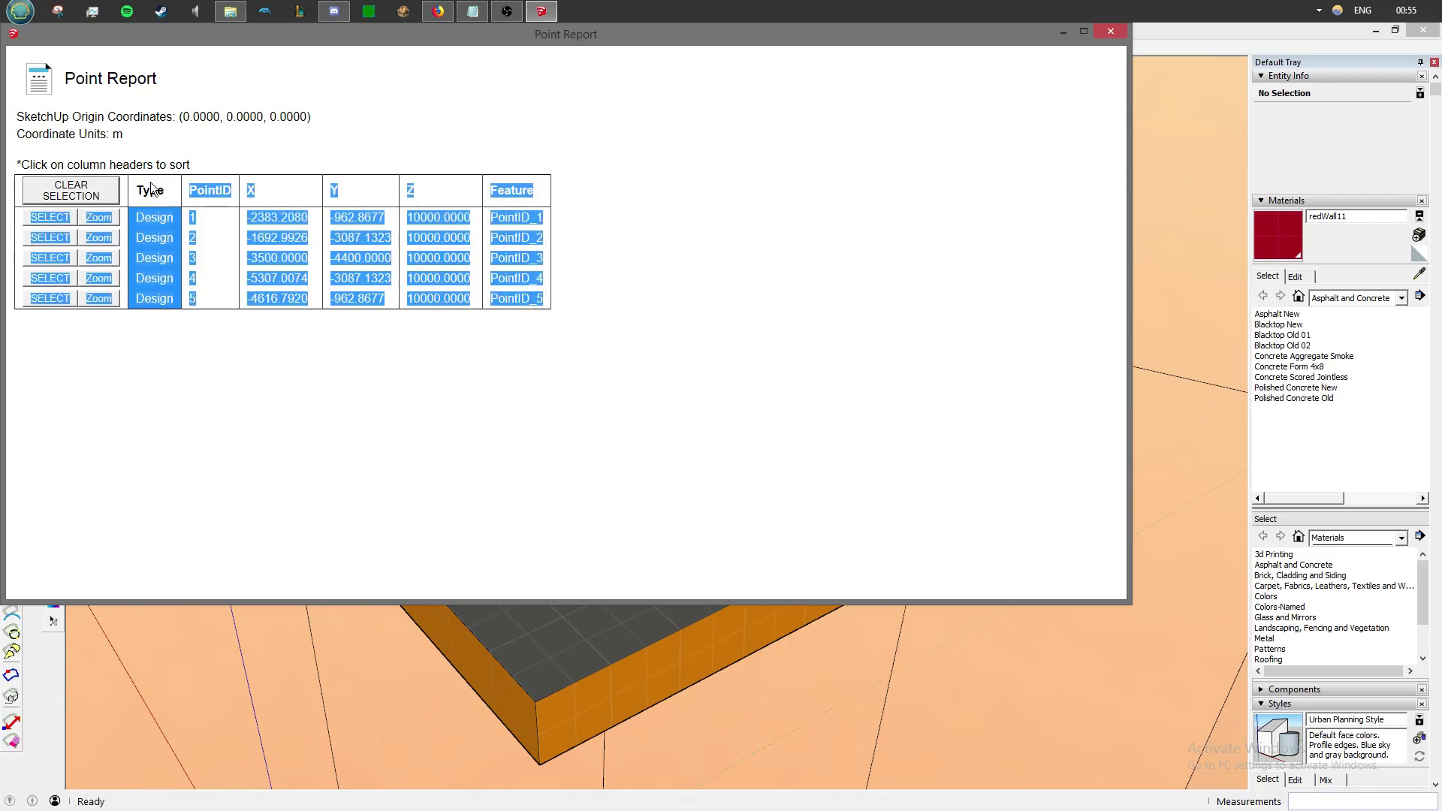
right_click(522, 232)
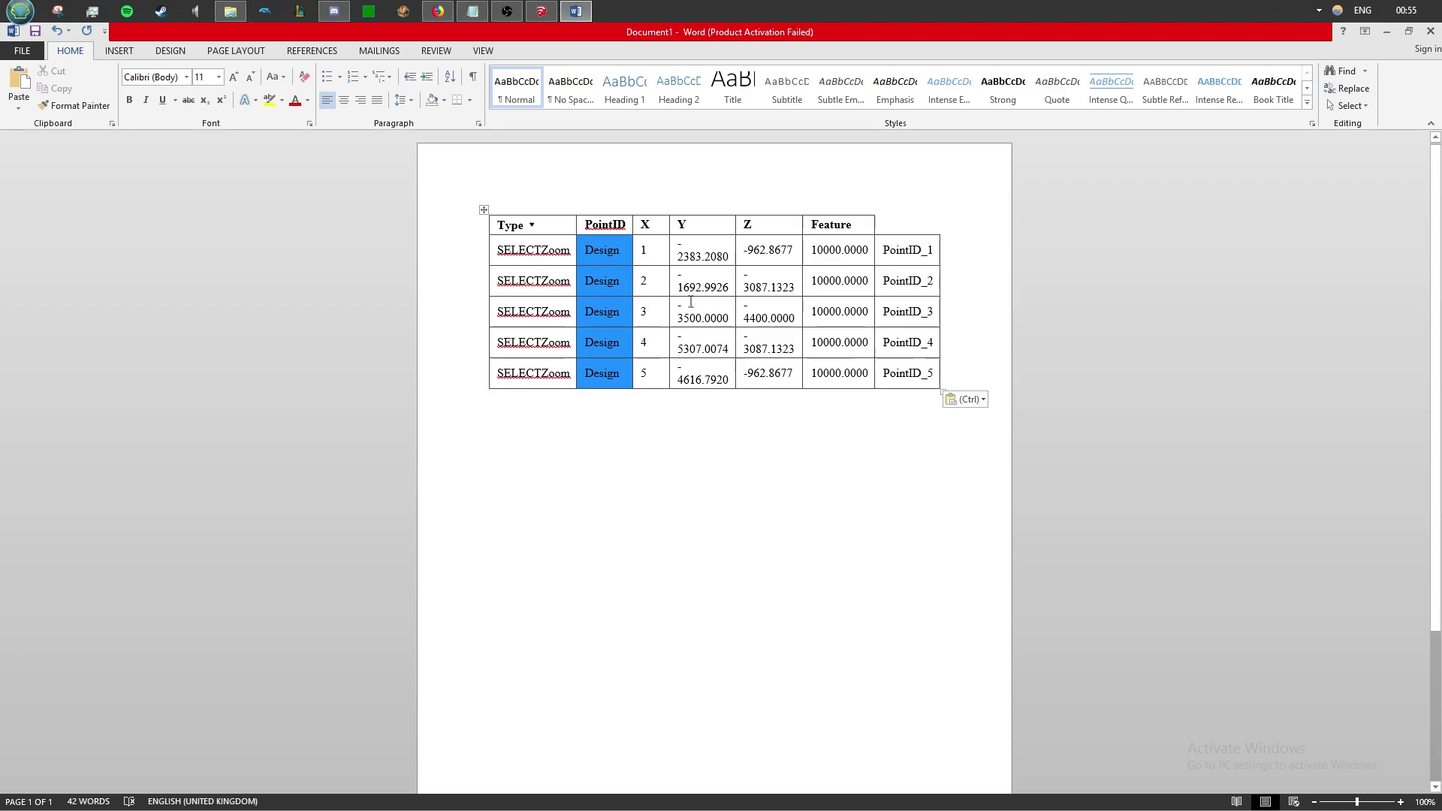
Step: Empty the Type, PointID and X columns of the pasted point table
drag(665, 378, 502, 224)
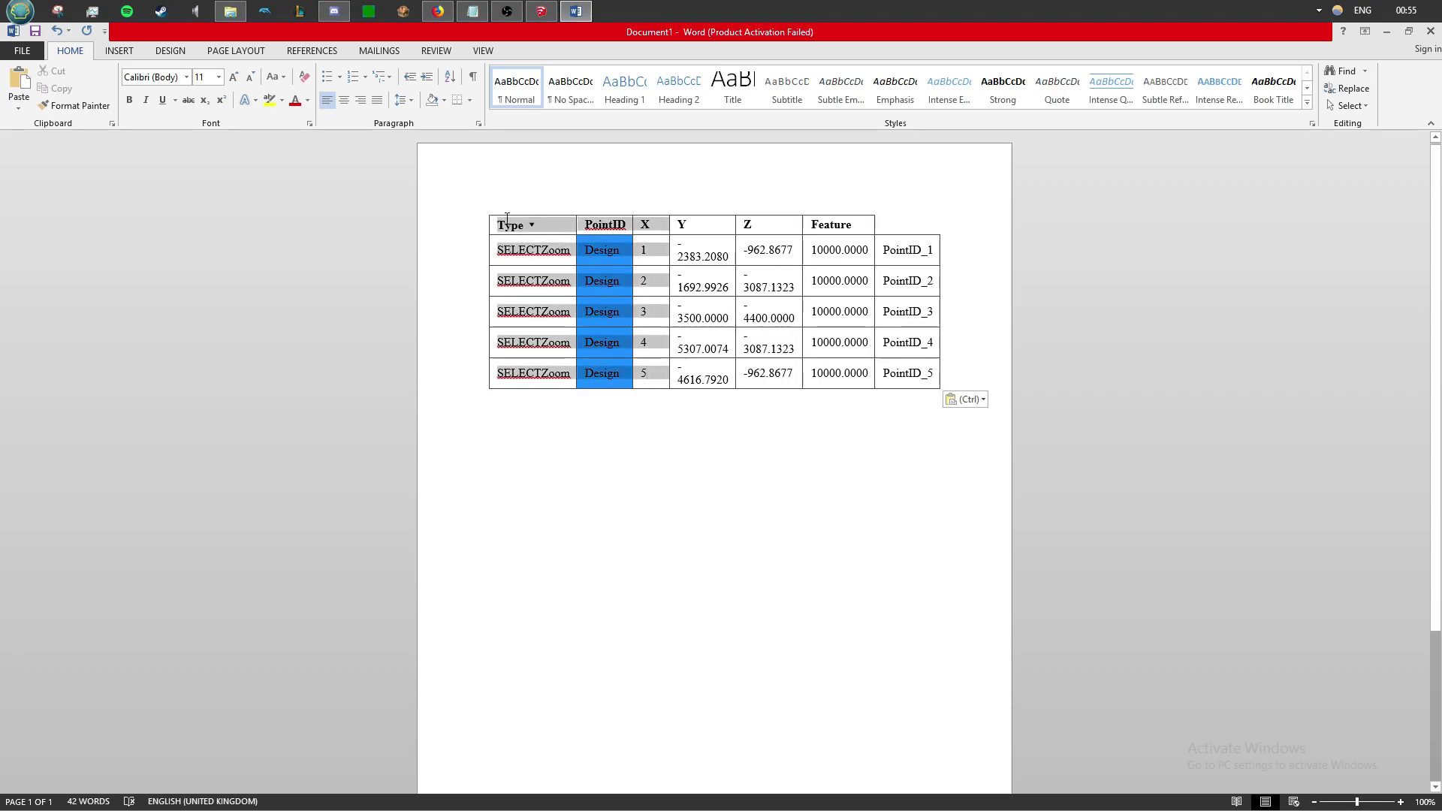
key(Delete)
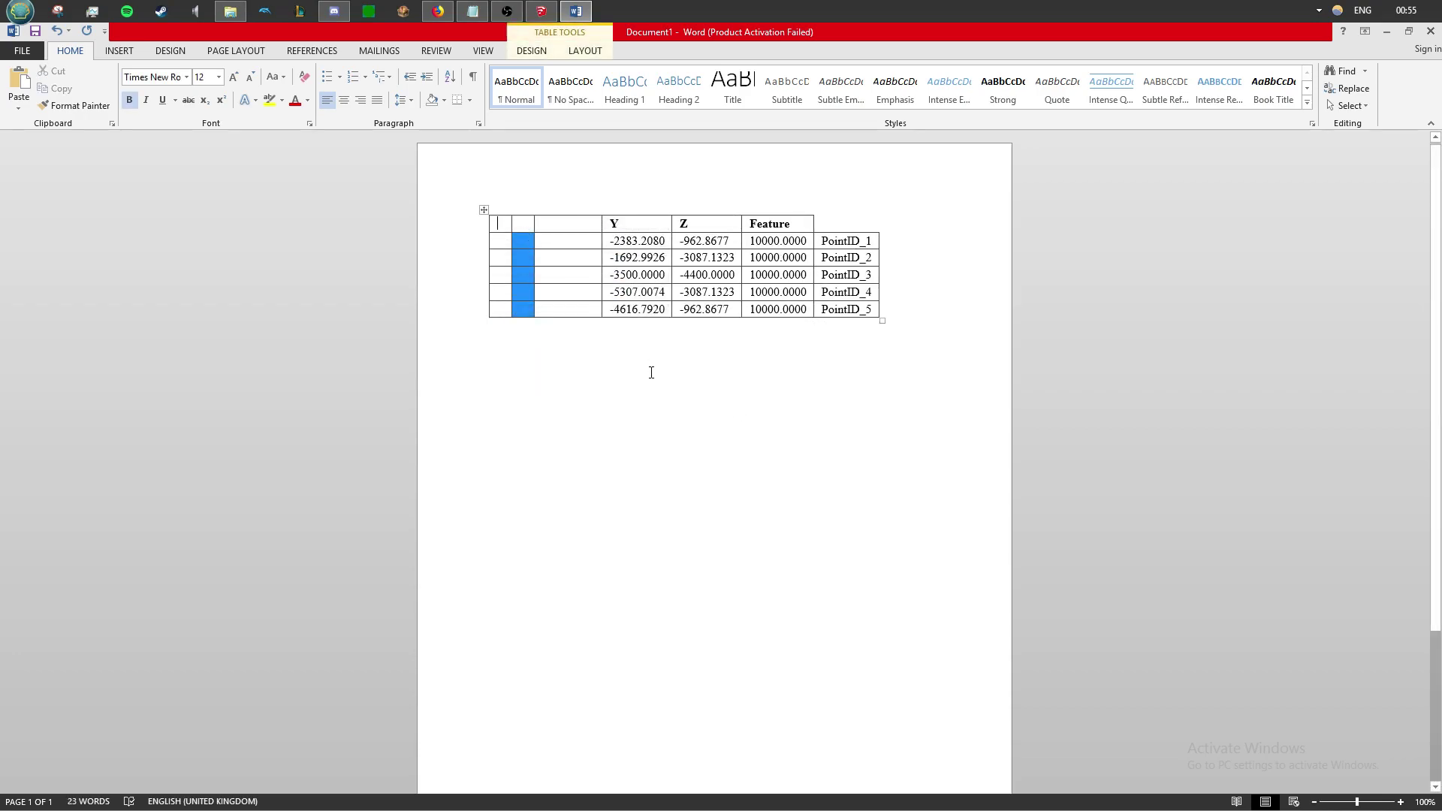
drag(640, 242, 787, 295)
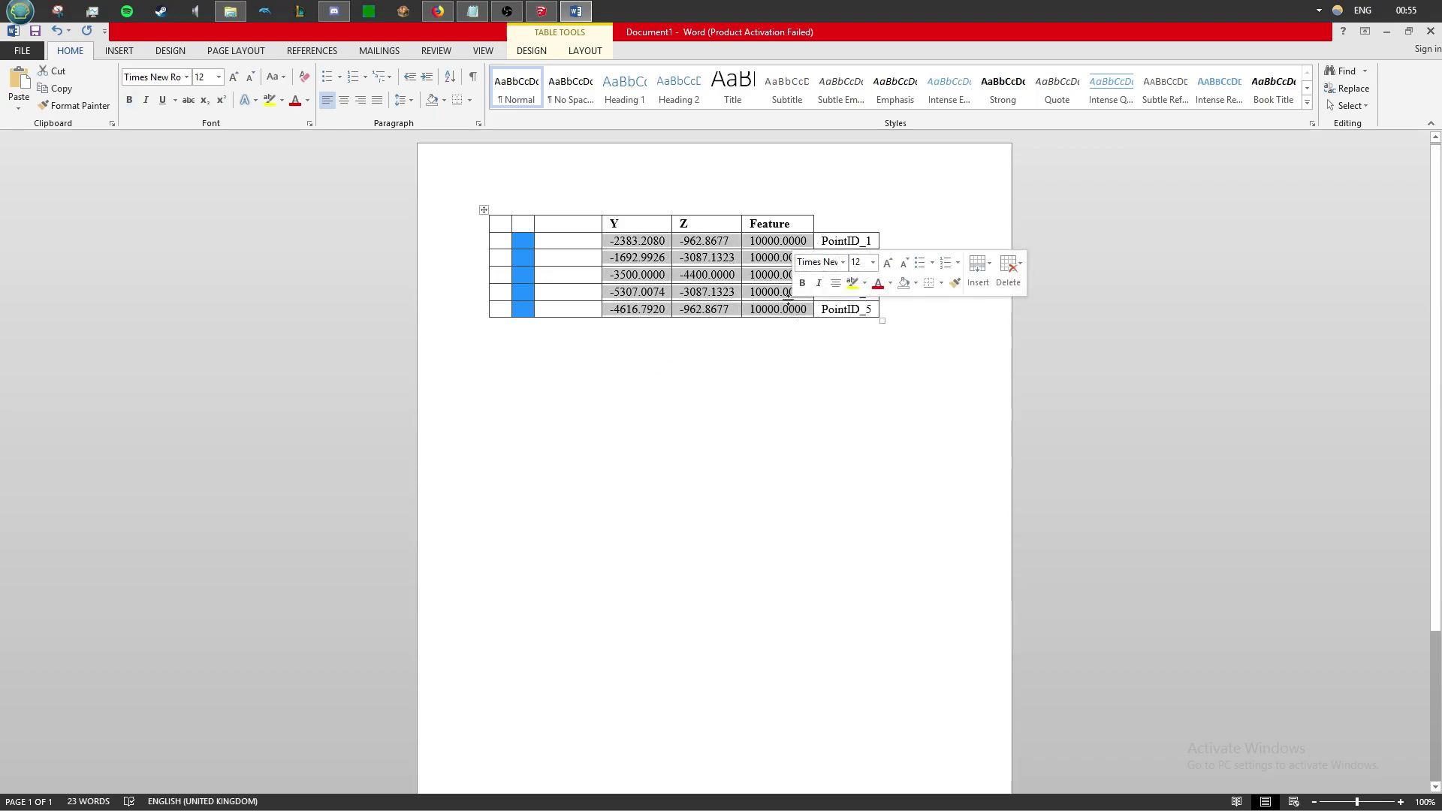
click(763, 242)
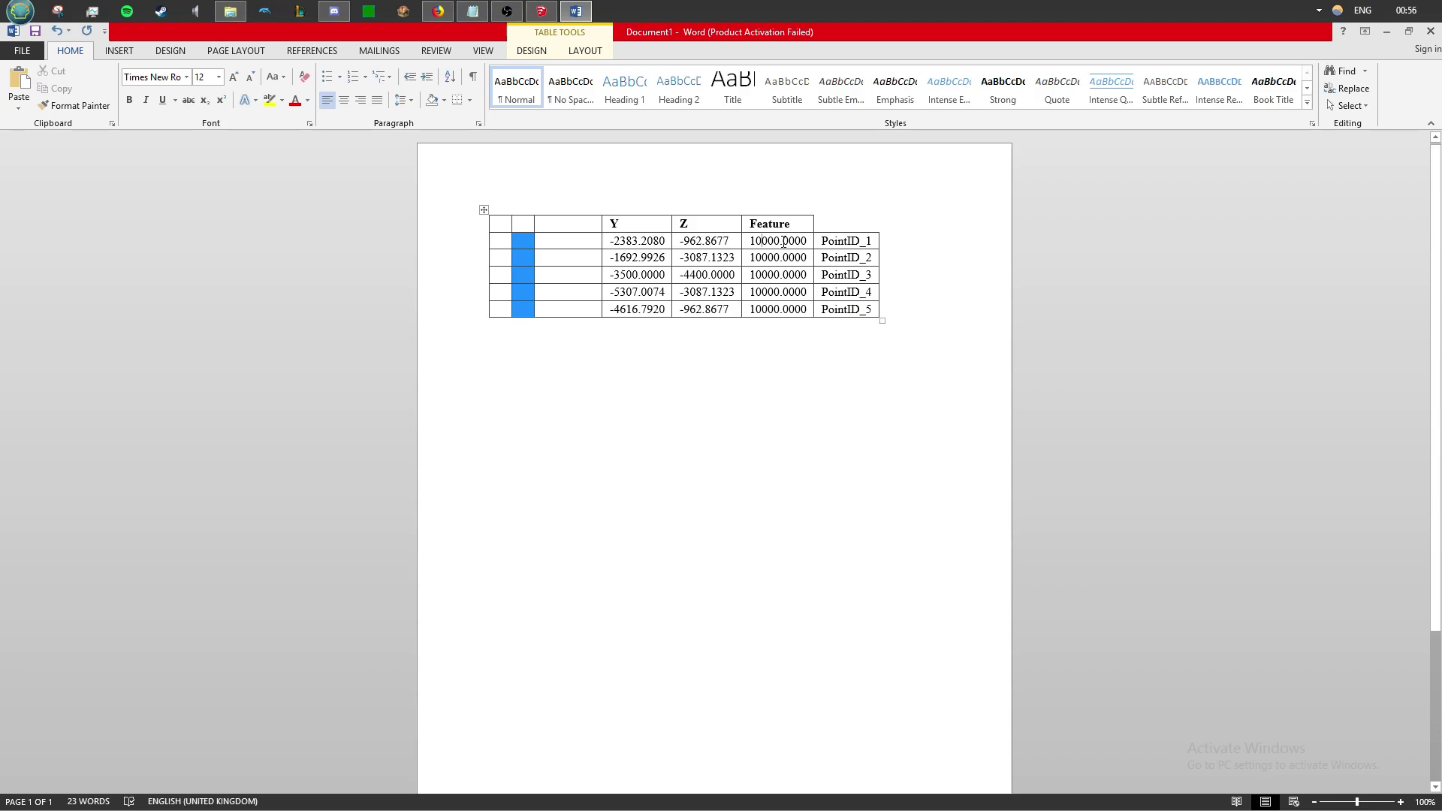
Step: Move the 10000.0000 values out of Feature into the empty column
drag(752, 239, 762, 311)
key(ctrl+c)
key(Delete)
key(ctrl+v)
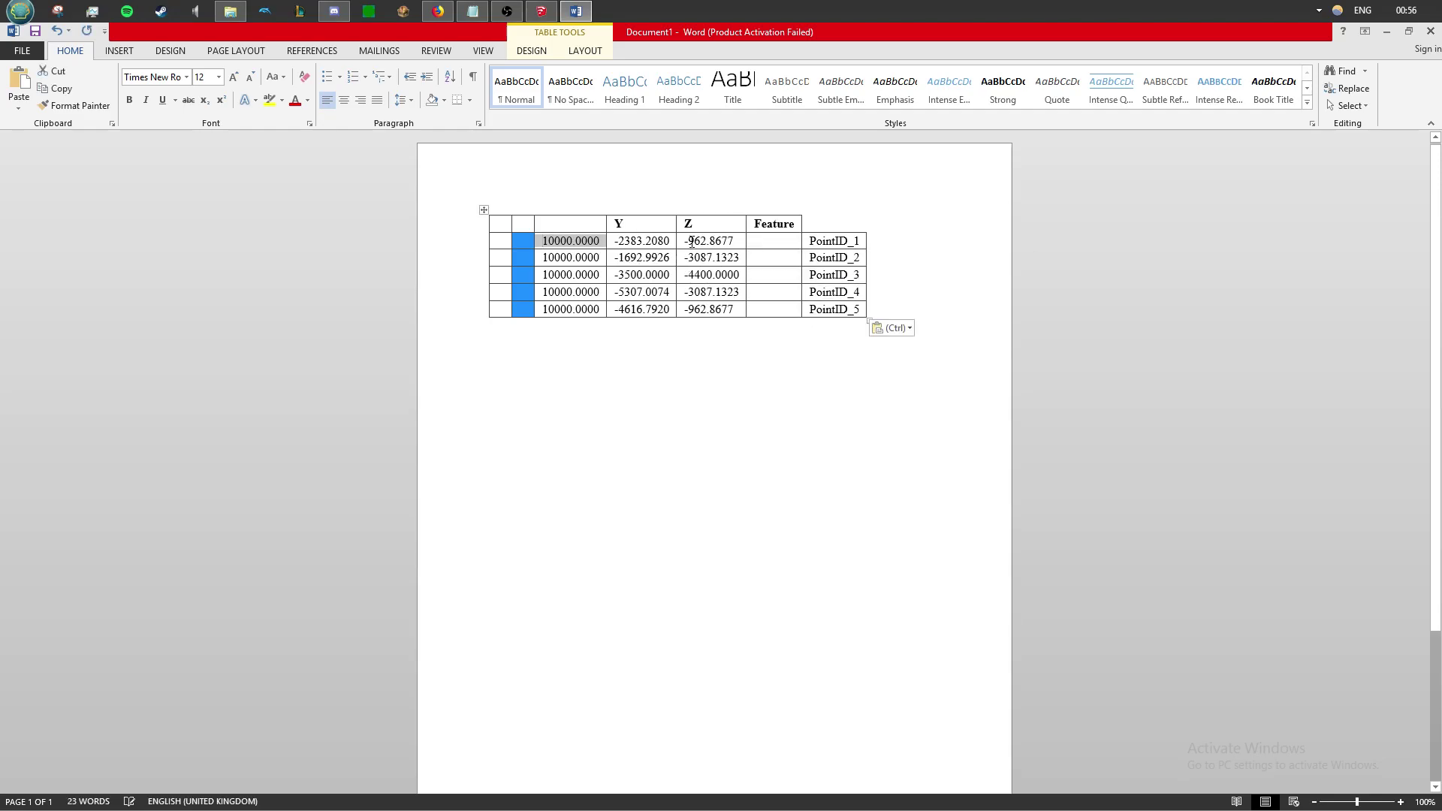
click(684, 241)
click(688, 241)
Step: Move the Z values into Feature and the 10000.0000 values into Z
drag(721, 242, 704, 309)
key(ctrl+x)
click(755, 241)
key(ctrl+v)
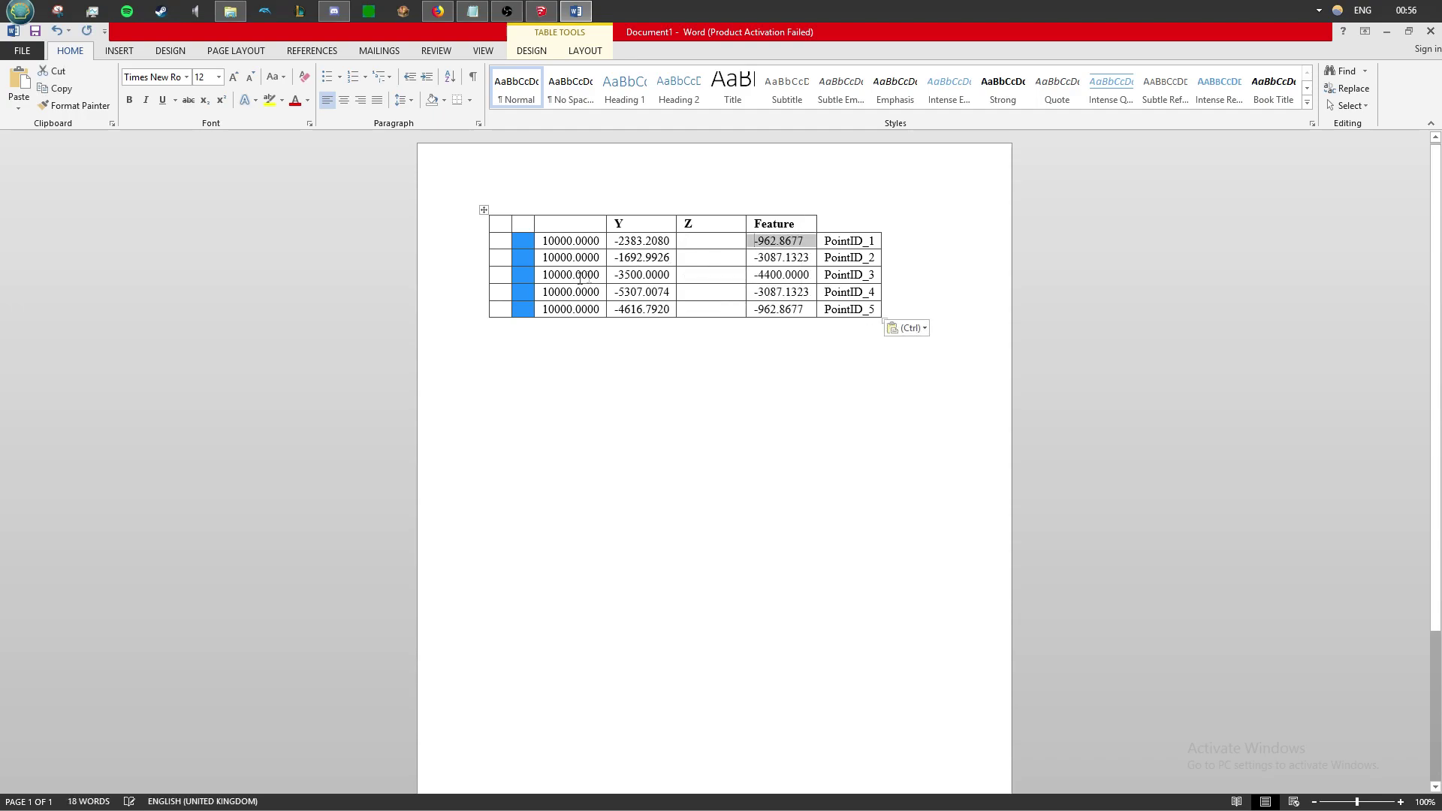
drag(544, 240, 575, 309)
key(ctrl+x)
click(689, 241)
key(ctrl+v)
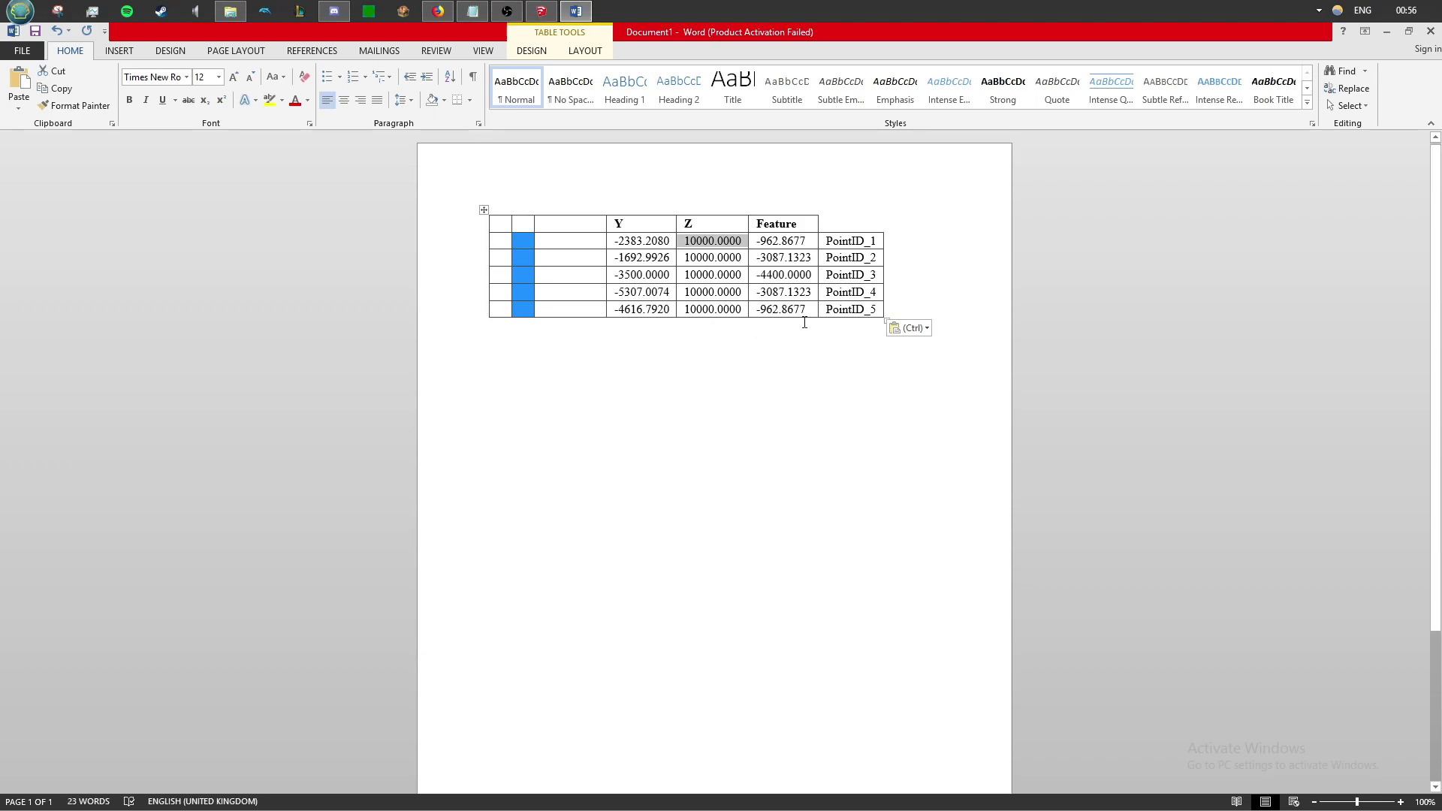
Step: Remove minus signs from Feature values in rows 1, 3 and 4, then select the Y, Z and Feature values
click(775, 241)
click(784, 275)
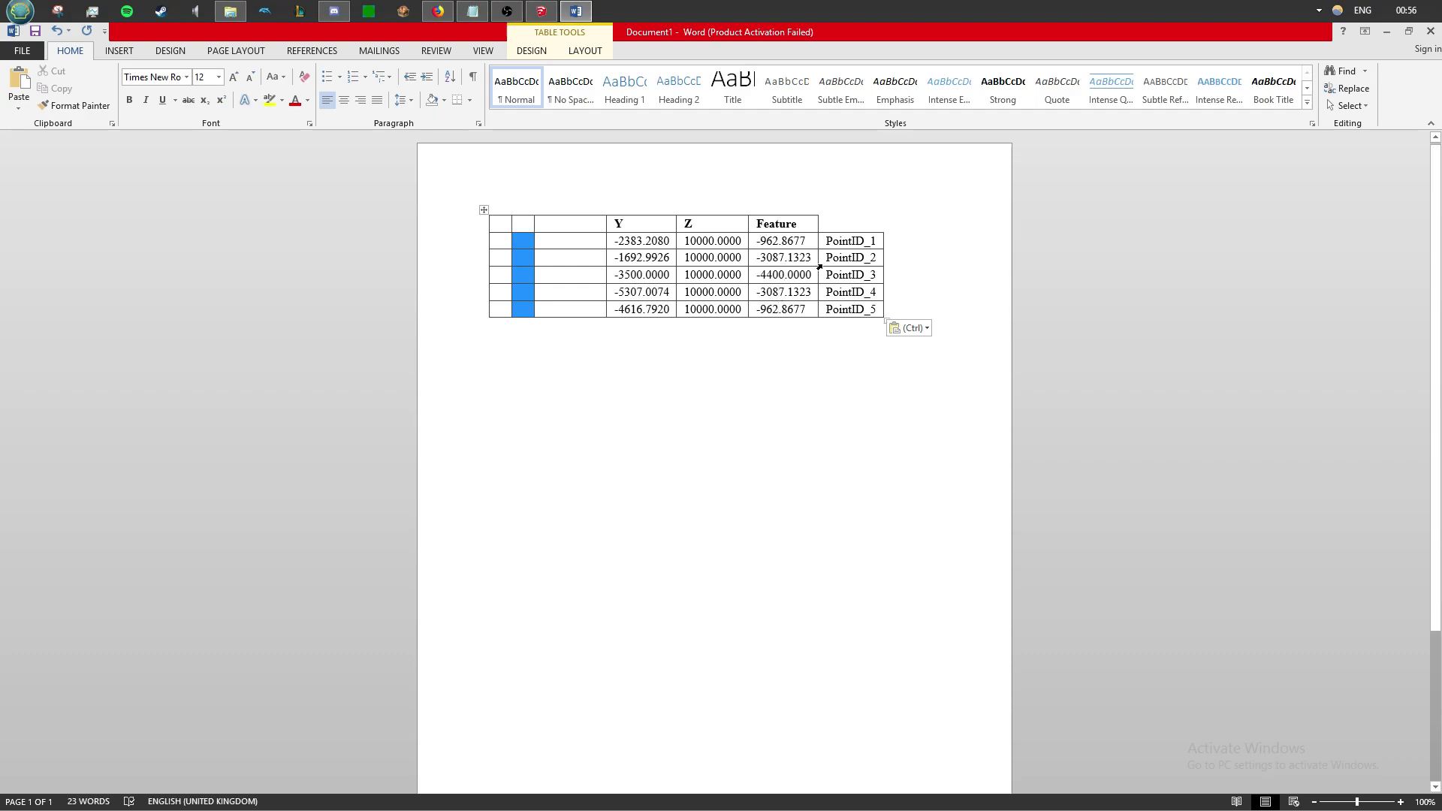
key(BackSpace)
key(BackSpace)
key(BackSpace)
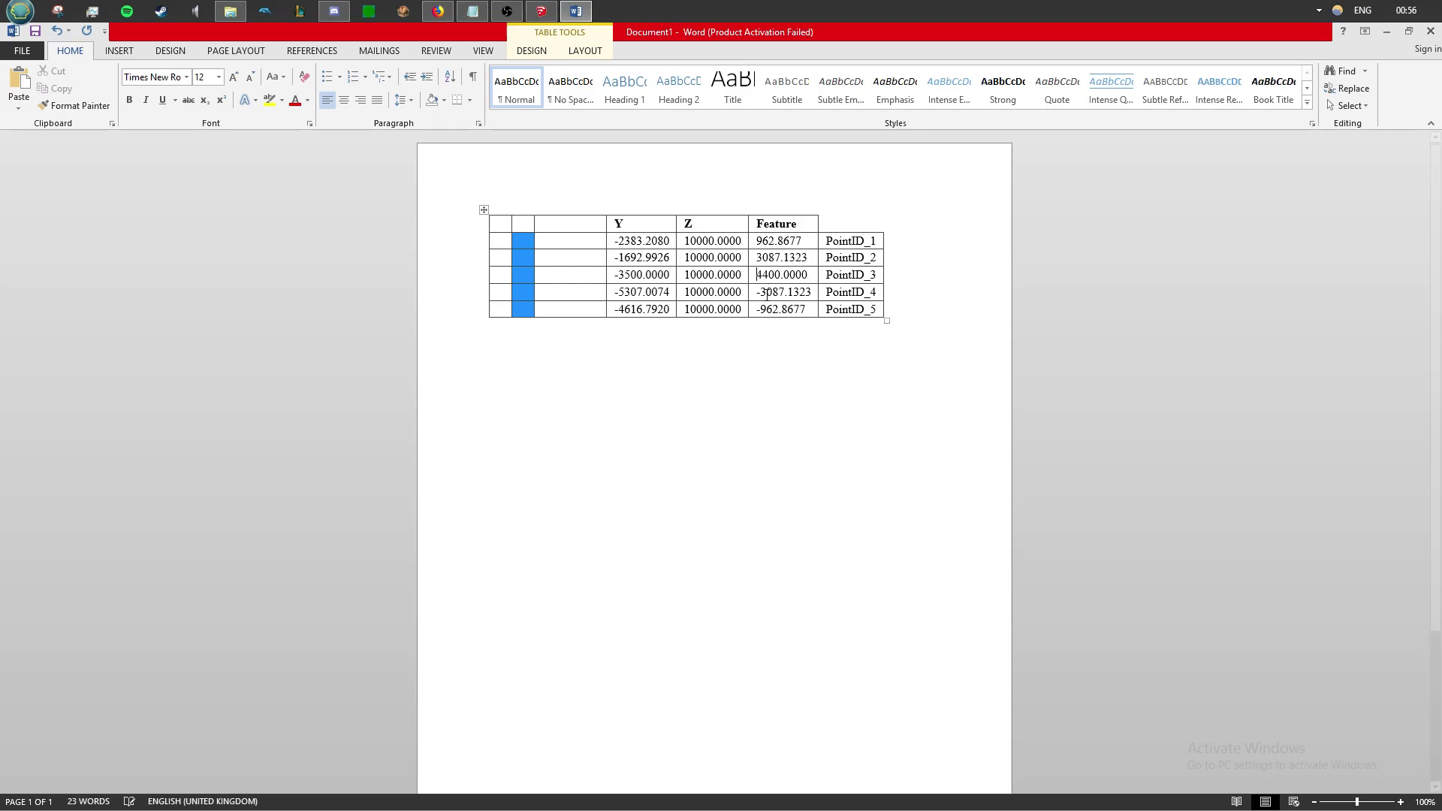
key(BackSpace)
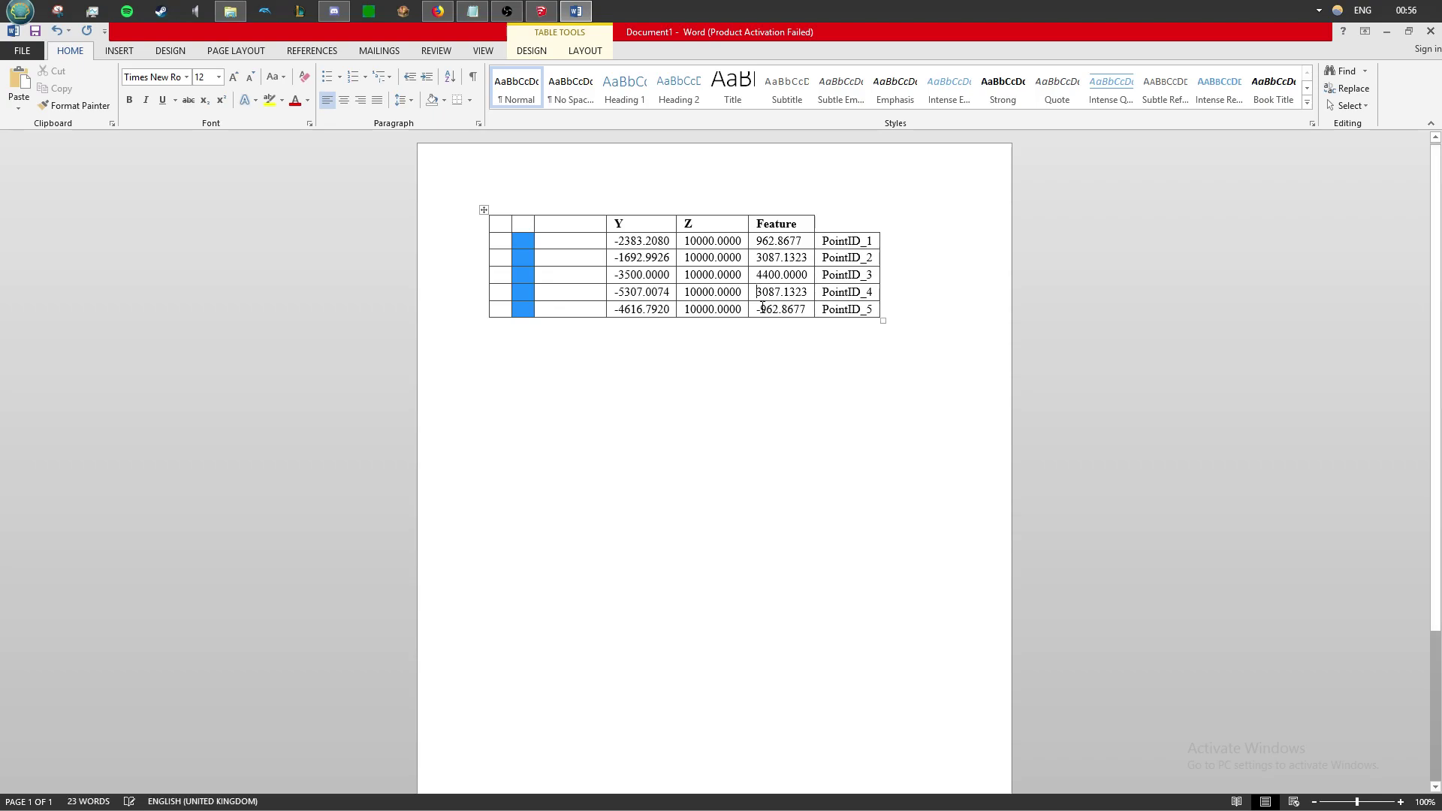
key(BackSpace)
drag(620, 242, 793, 308)
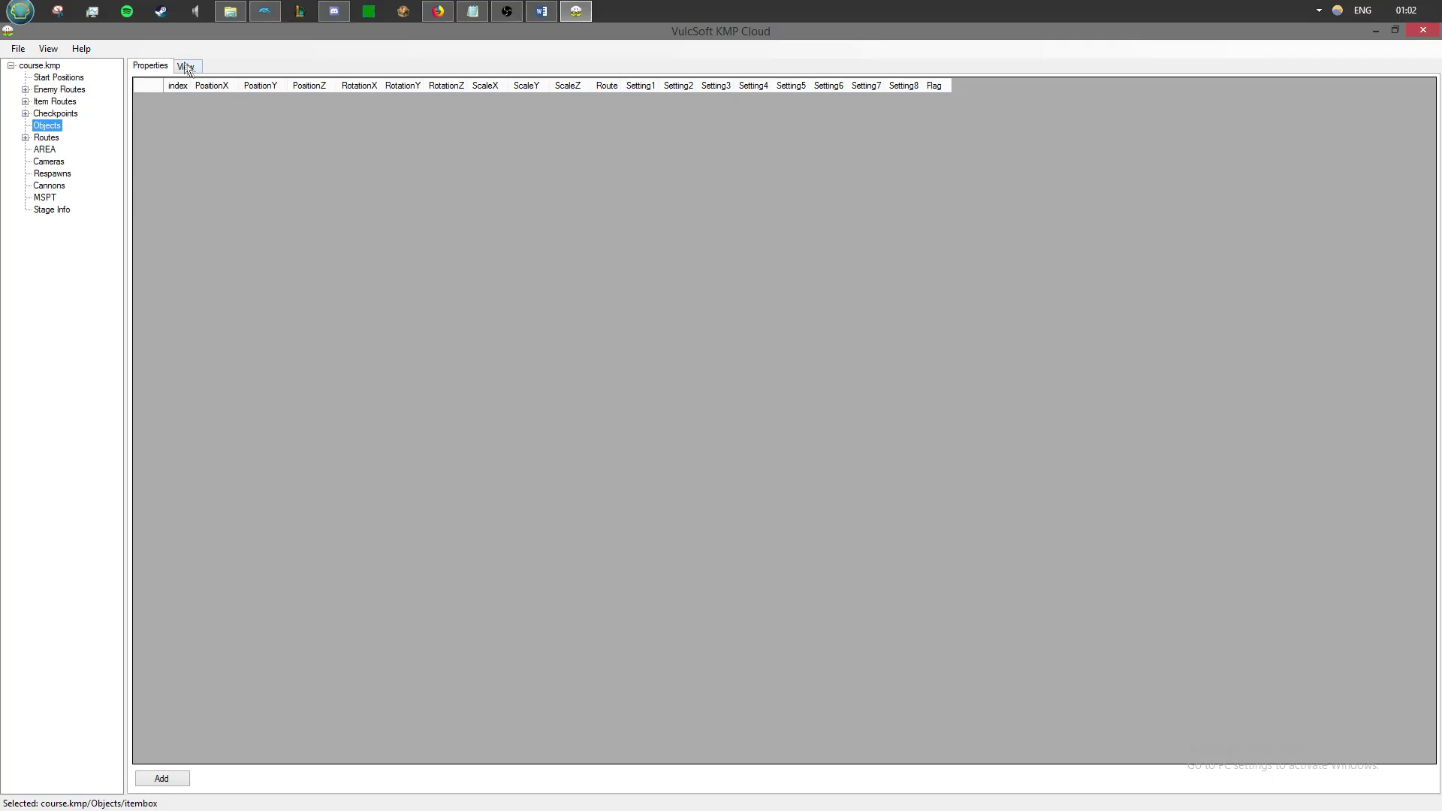
Step: Add a new object group under Objects
click(185, 65)
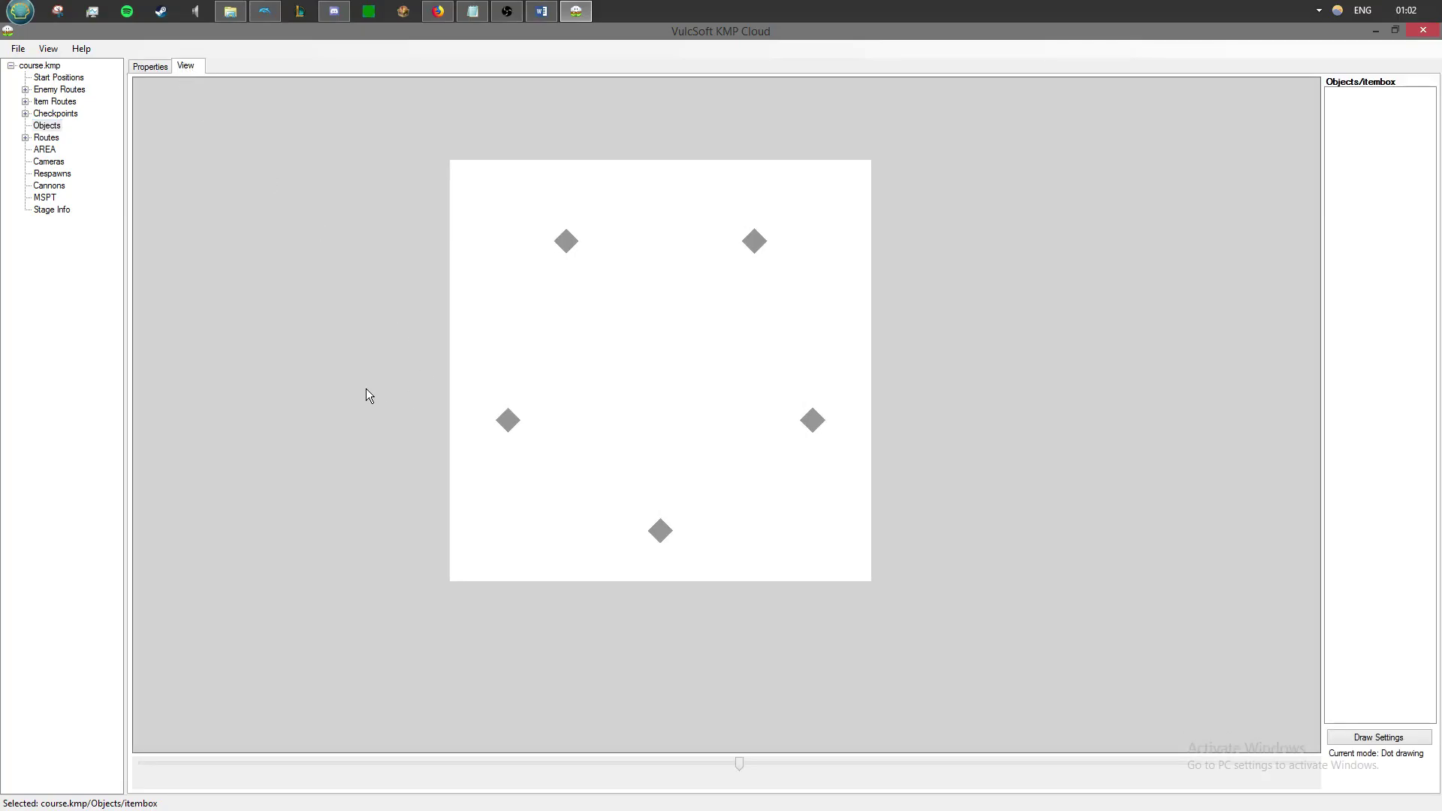
drag(370, 380, 379, 387)
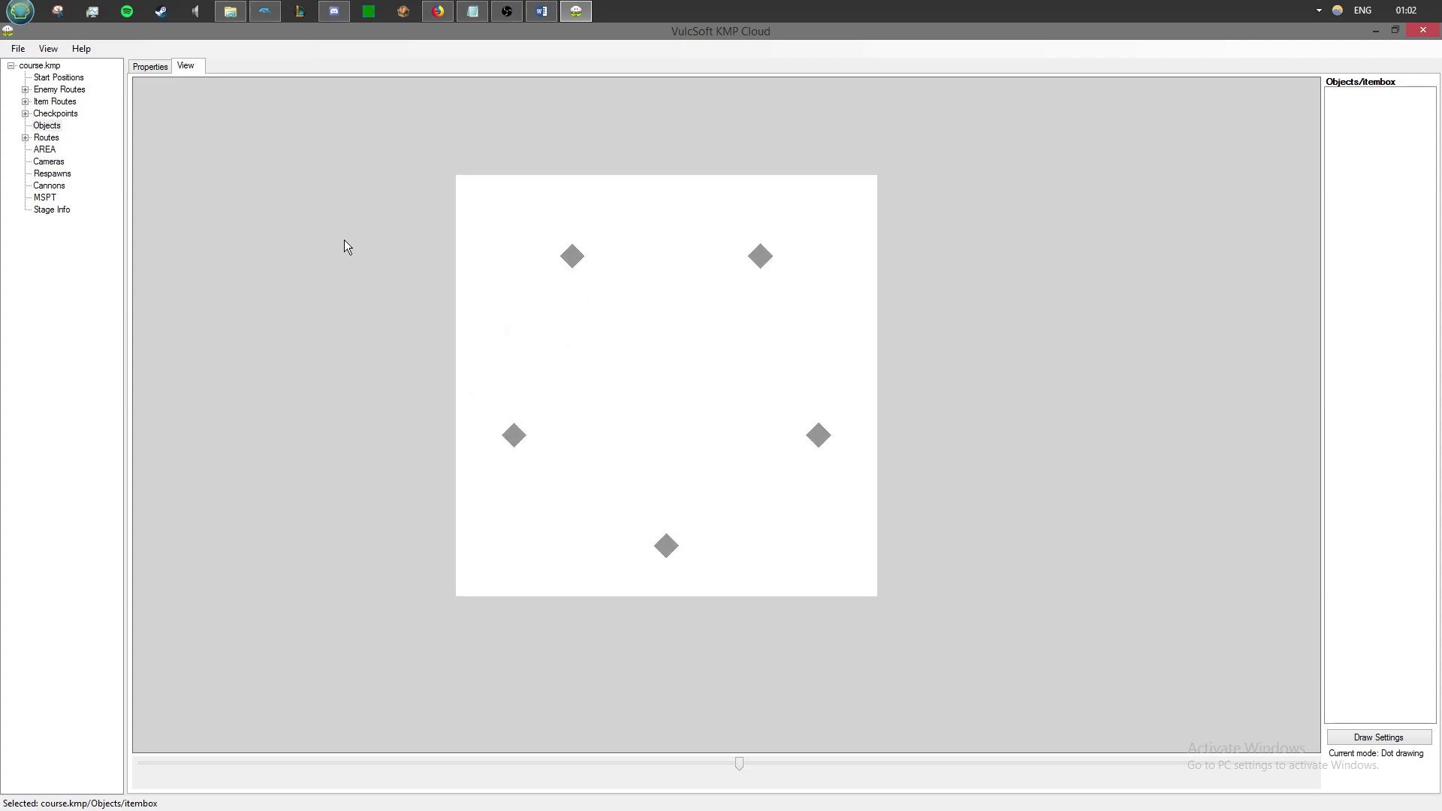
right_click(64, 132)
click(83, 134)
Step: Rename the new null group to the Mdush object, picked from the valid names list
right_click(60, 139)
click(85, 184)
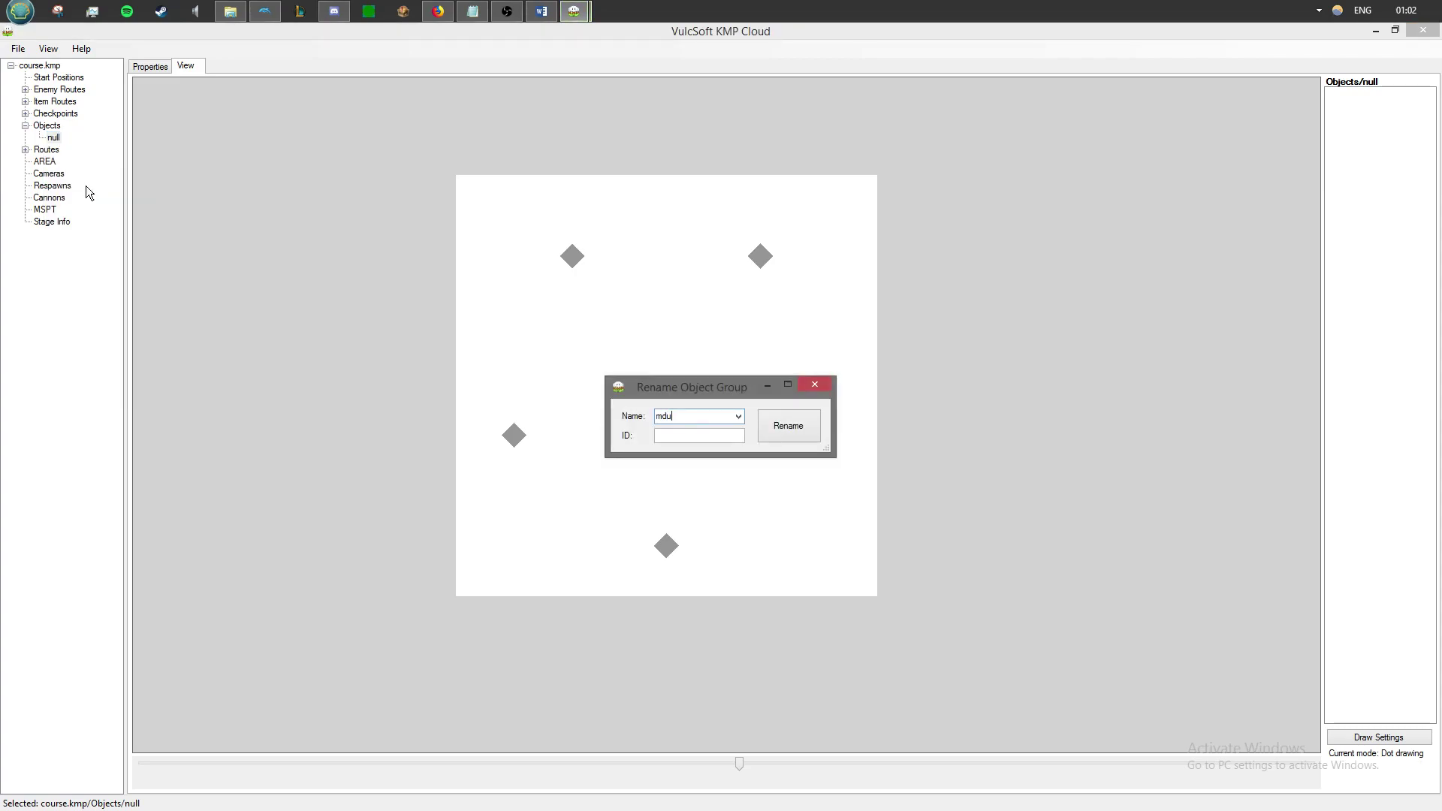
text(mdush)
click(802, 427)
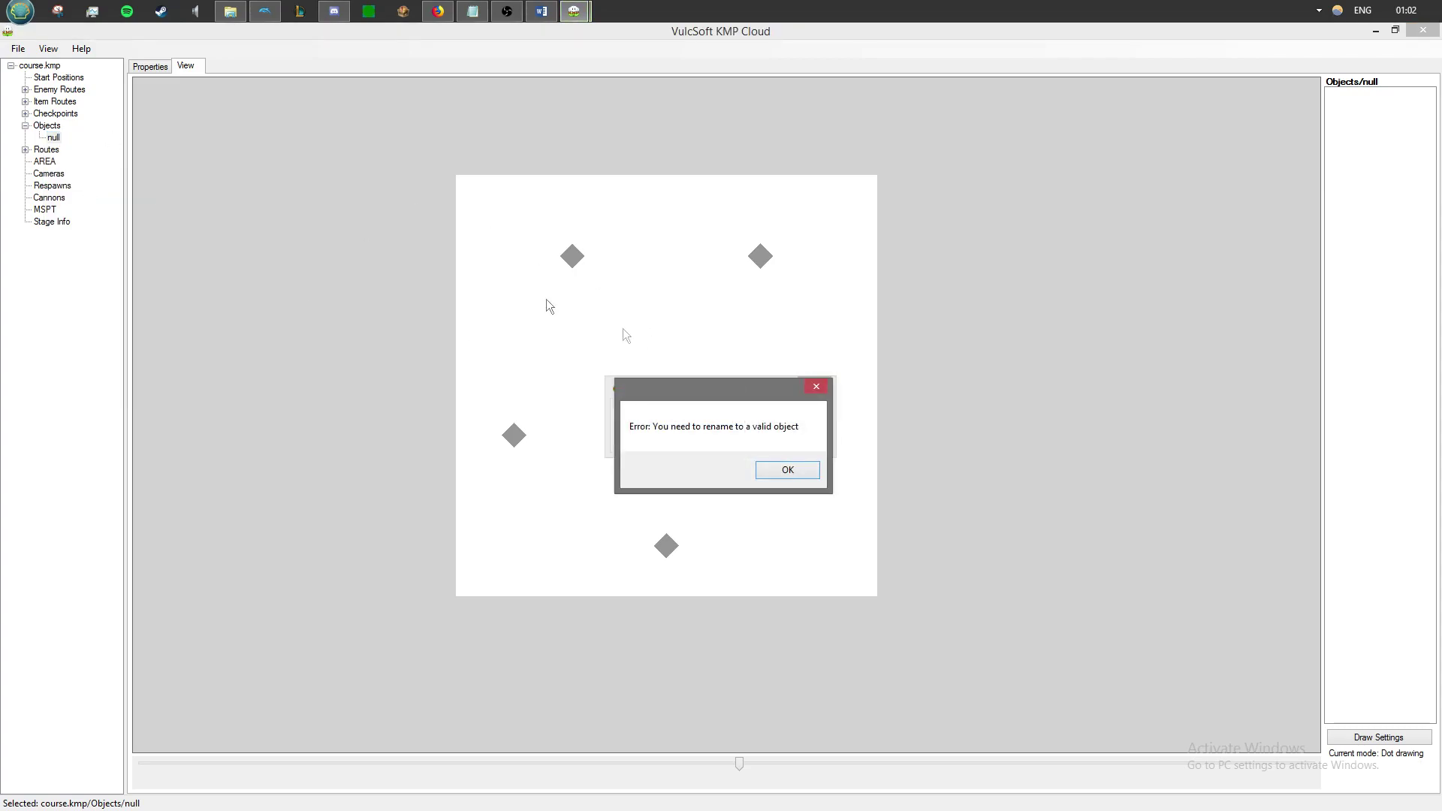
click(787, 470)
click(736, 415)
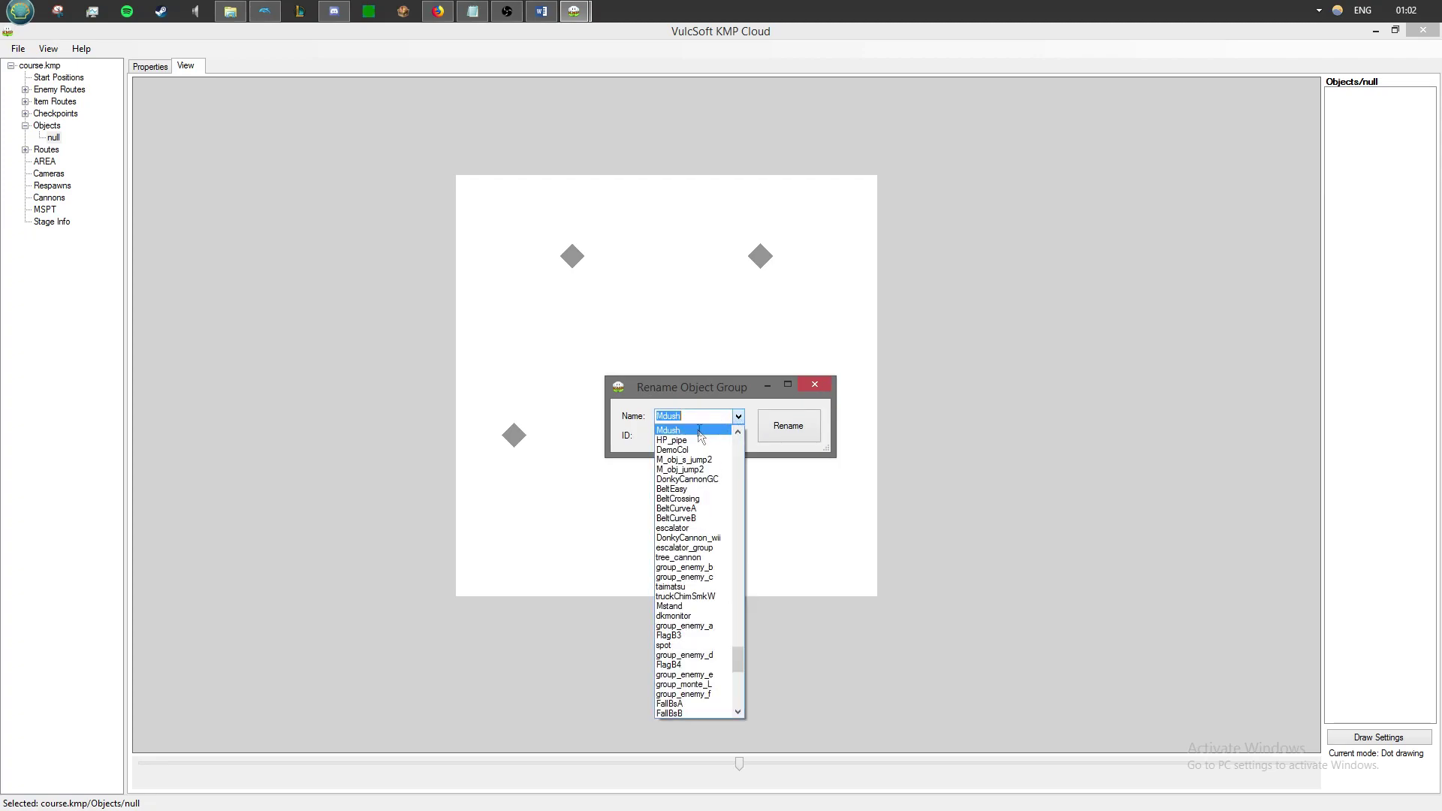
click(698, 430)
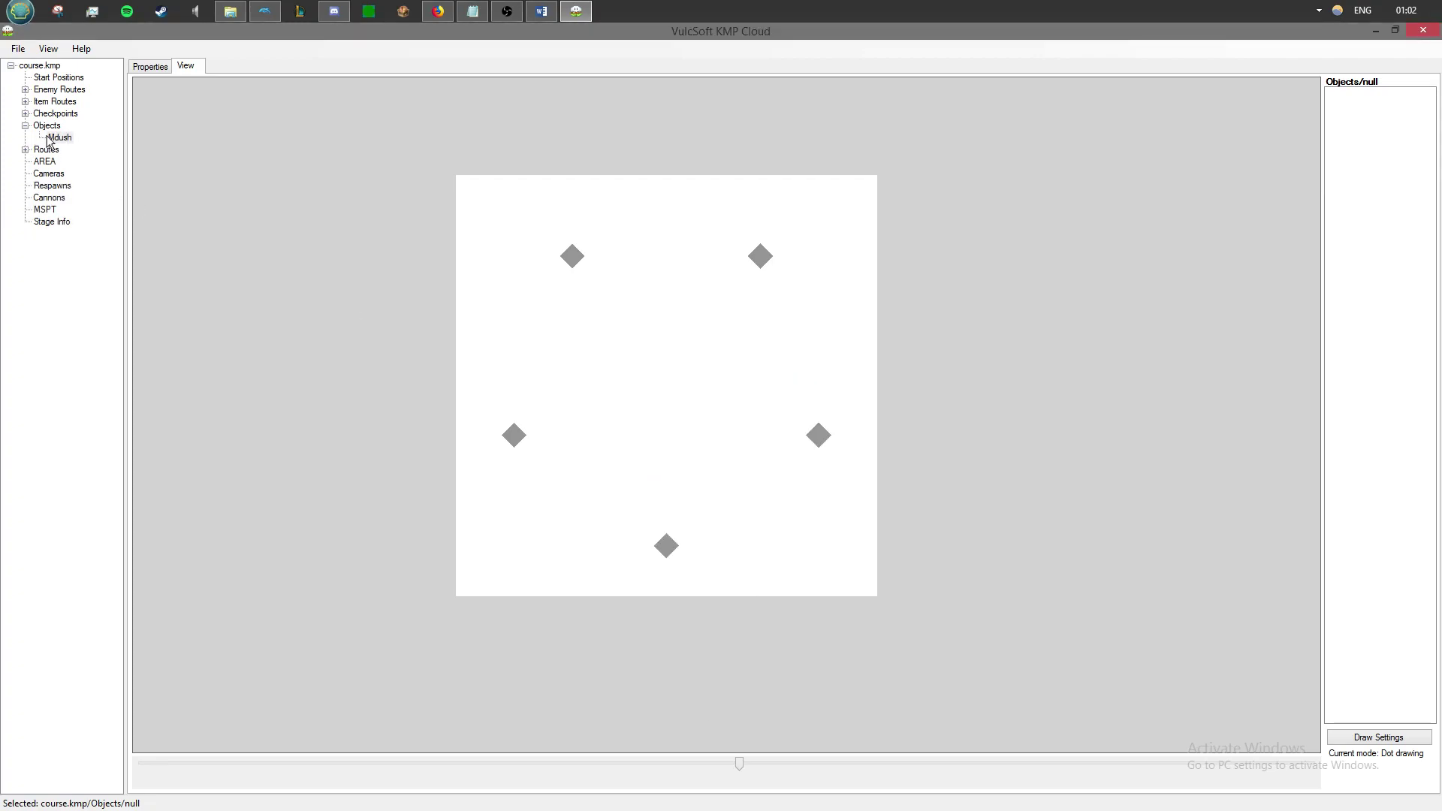
click(148, 67)
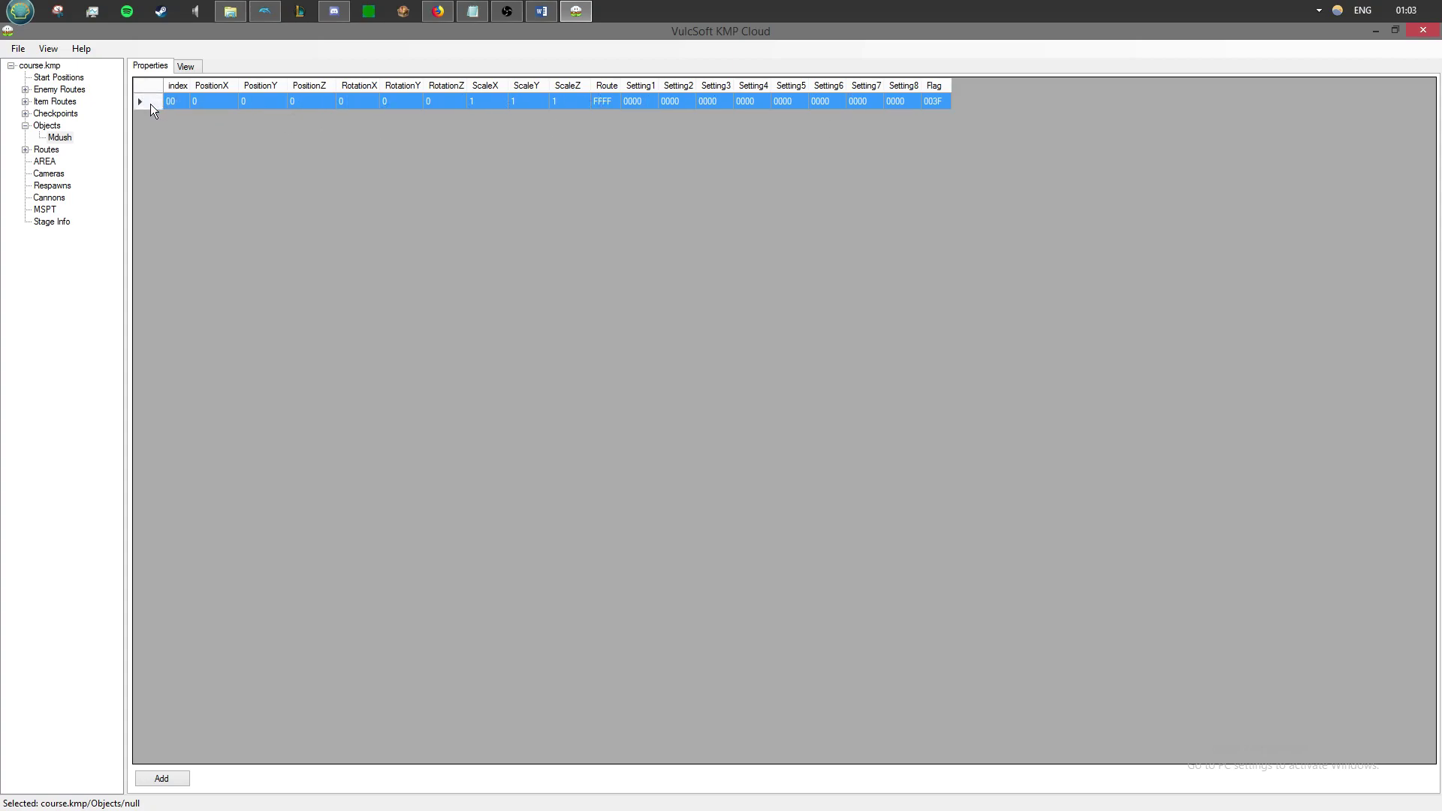
Step: Paste the five positions into the Mdush table, delete empty row 05, and return to the map
key(ctrl+v)
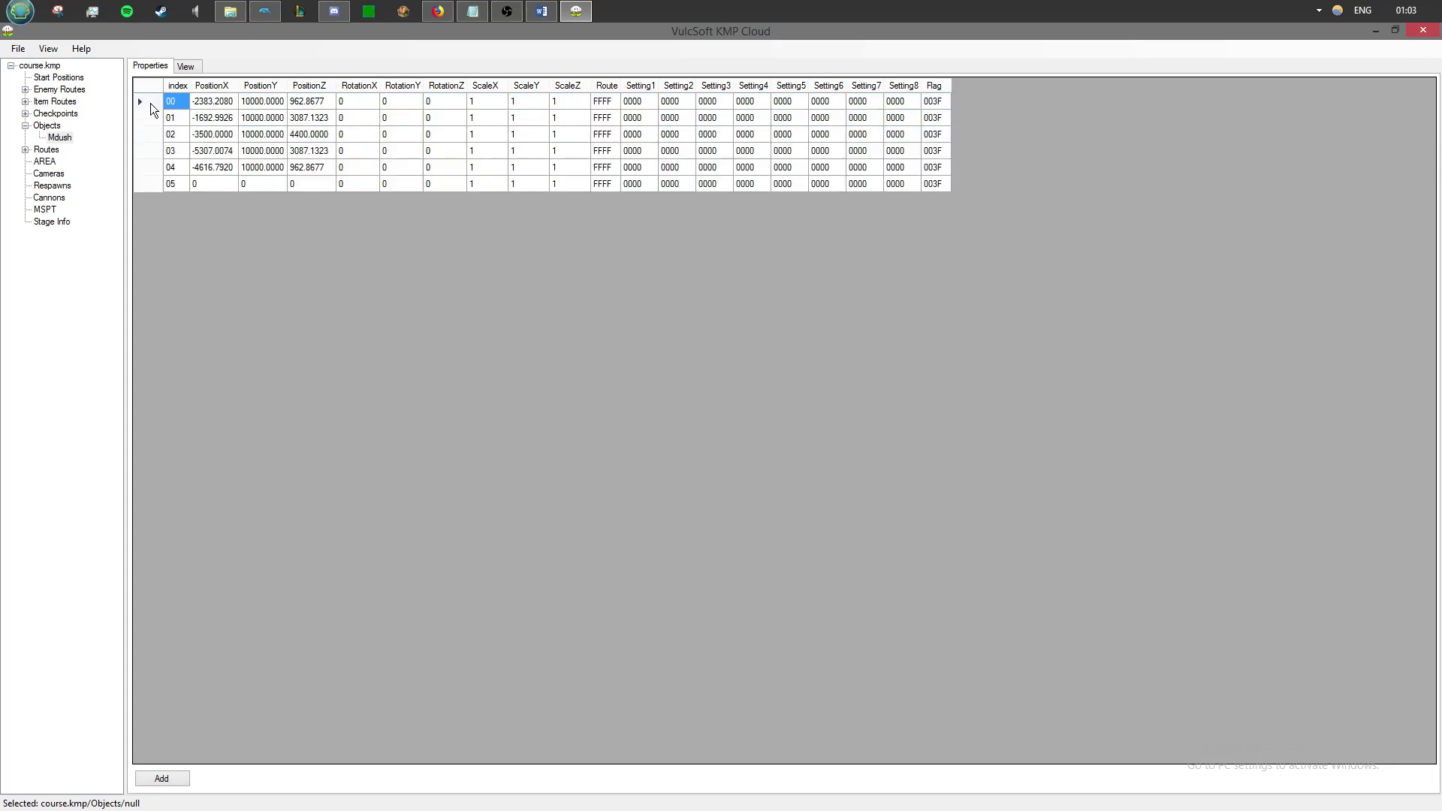
click(148, 184)
key(Delete)
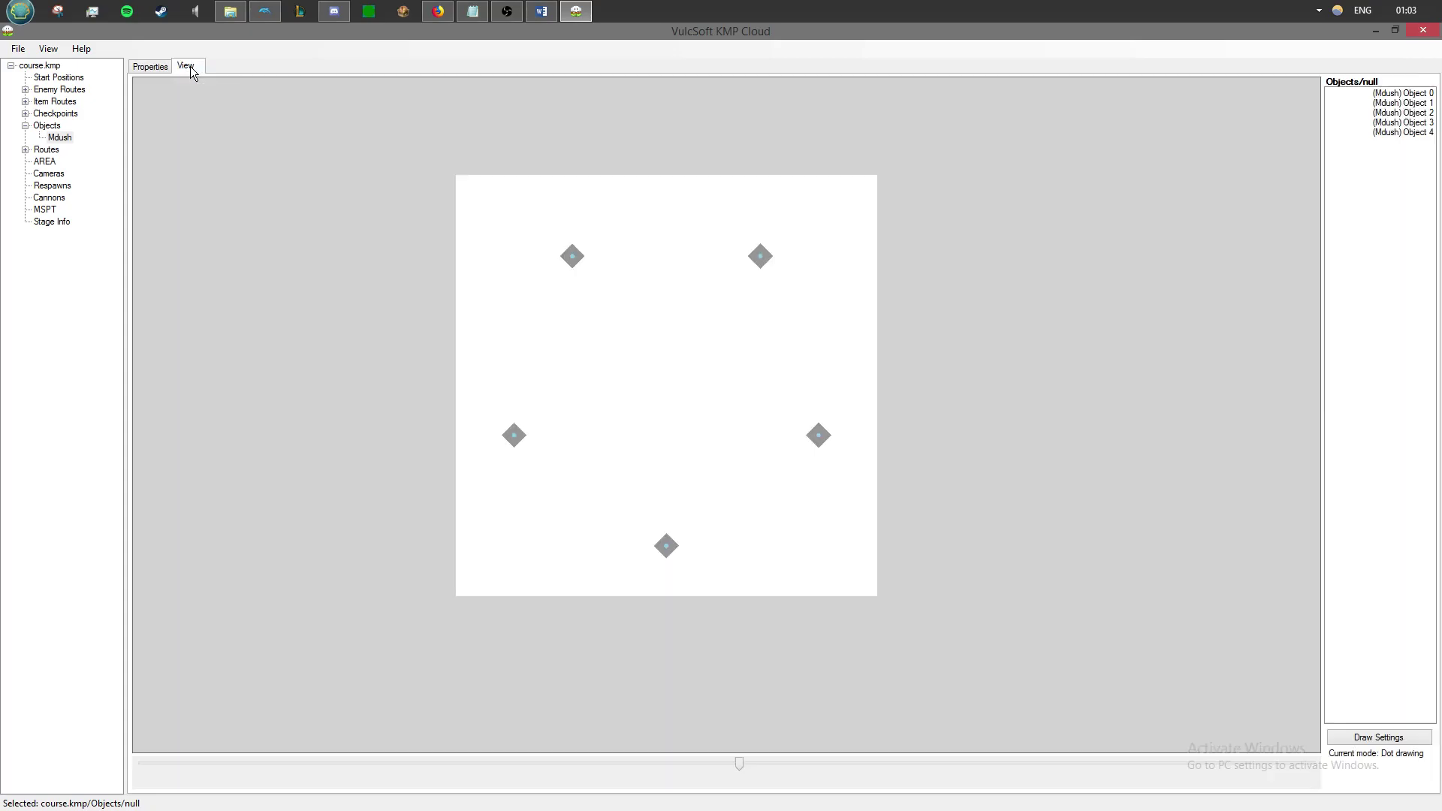
click(188, 68)
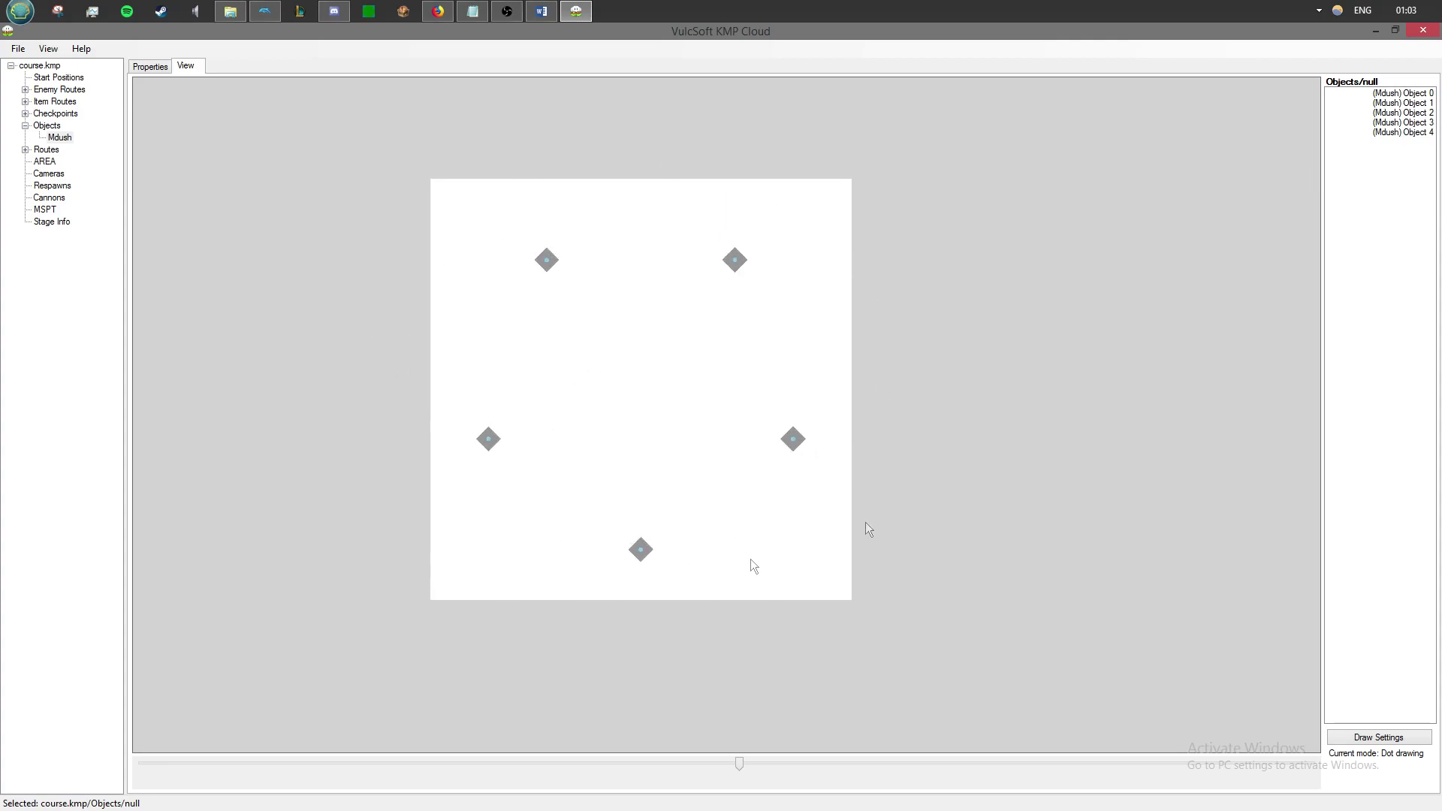
click(49, 48)
Step: Show rotation arrows and turn the left, bottom and right Mdush objects to 104.292, -179.183 and -88.982
click(86, 100)
drag(489, 451, 528, 425)
drag(643, 565, 639, 473)
mouse_move(794, 457)
mouse_down()
mouse_move(724, 425)
mouse_move(721, 441)
mouse_up()
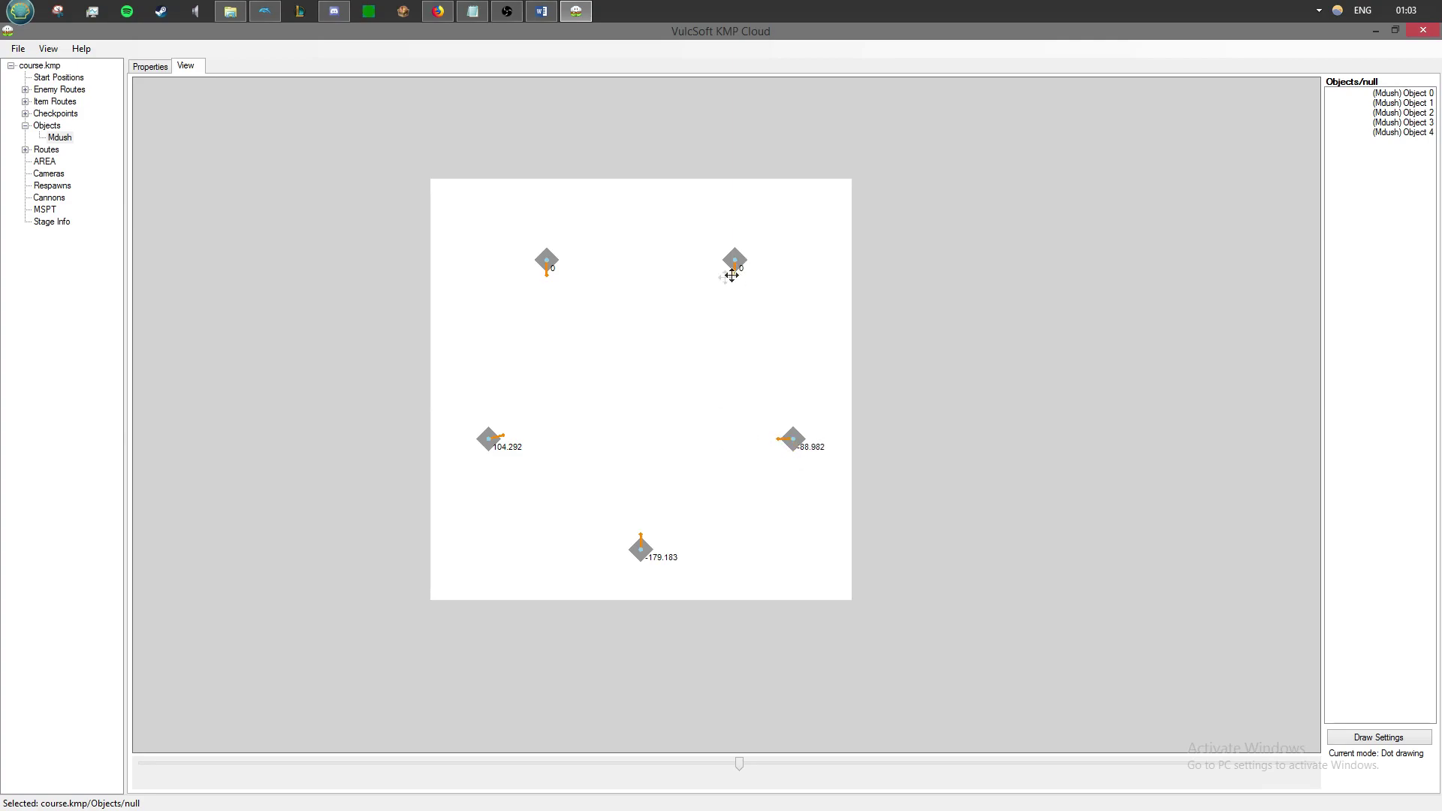